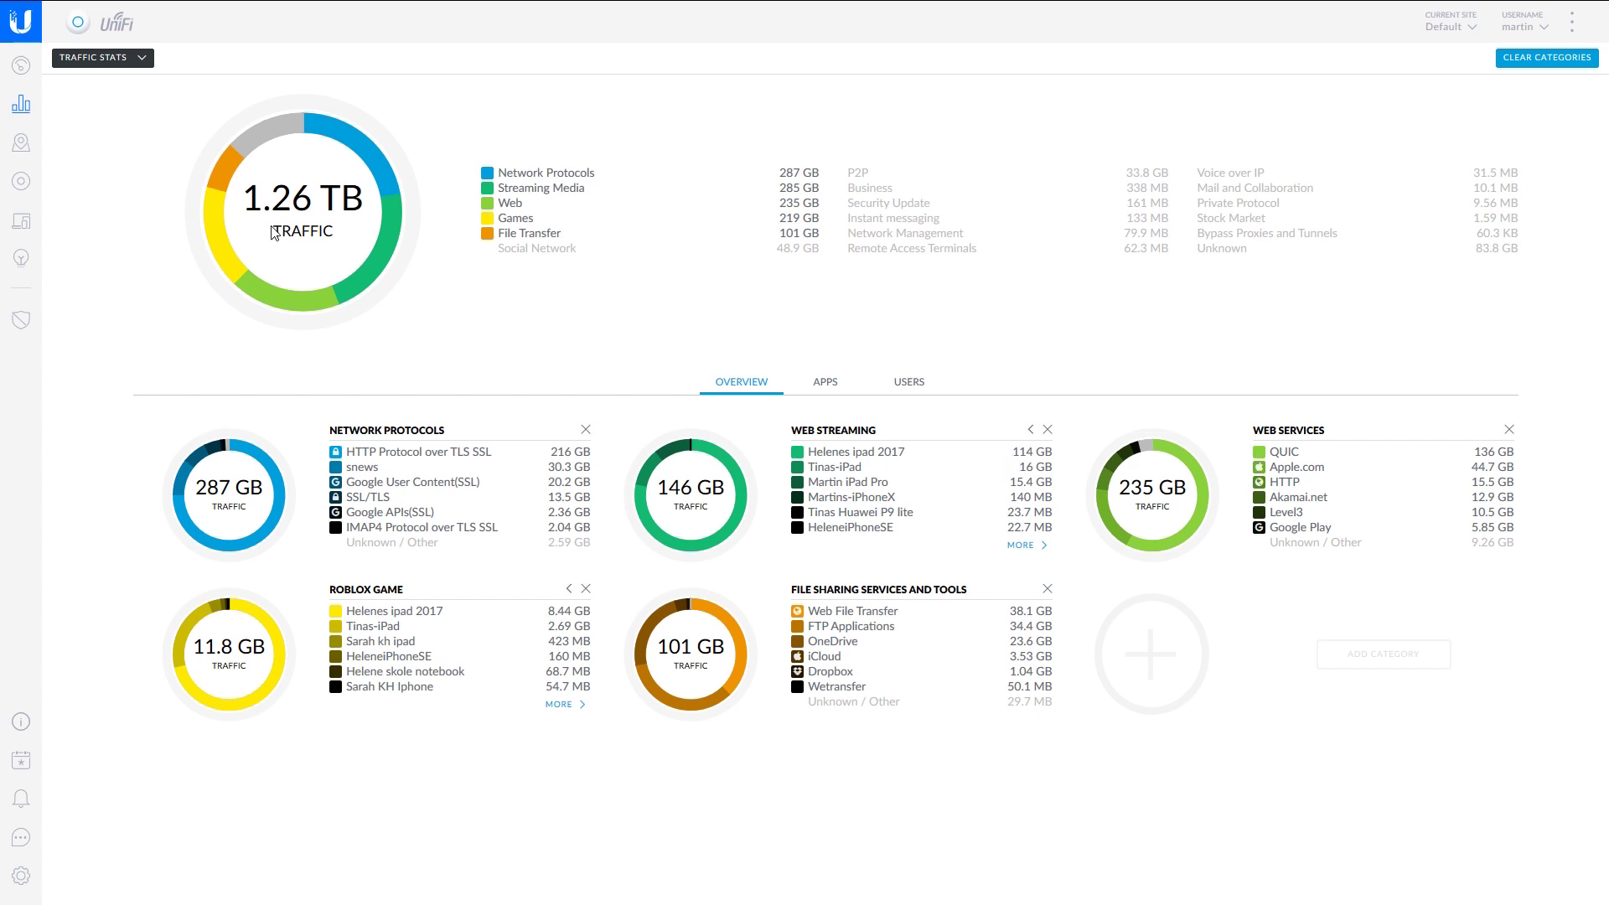
Review the Wi-Fi coverage on the floor plan map and the list of network devices.
click(20, 143)
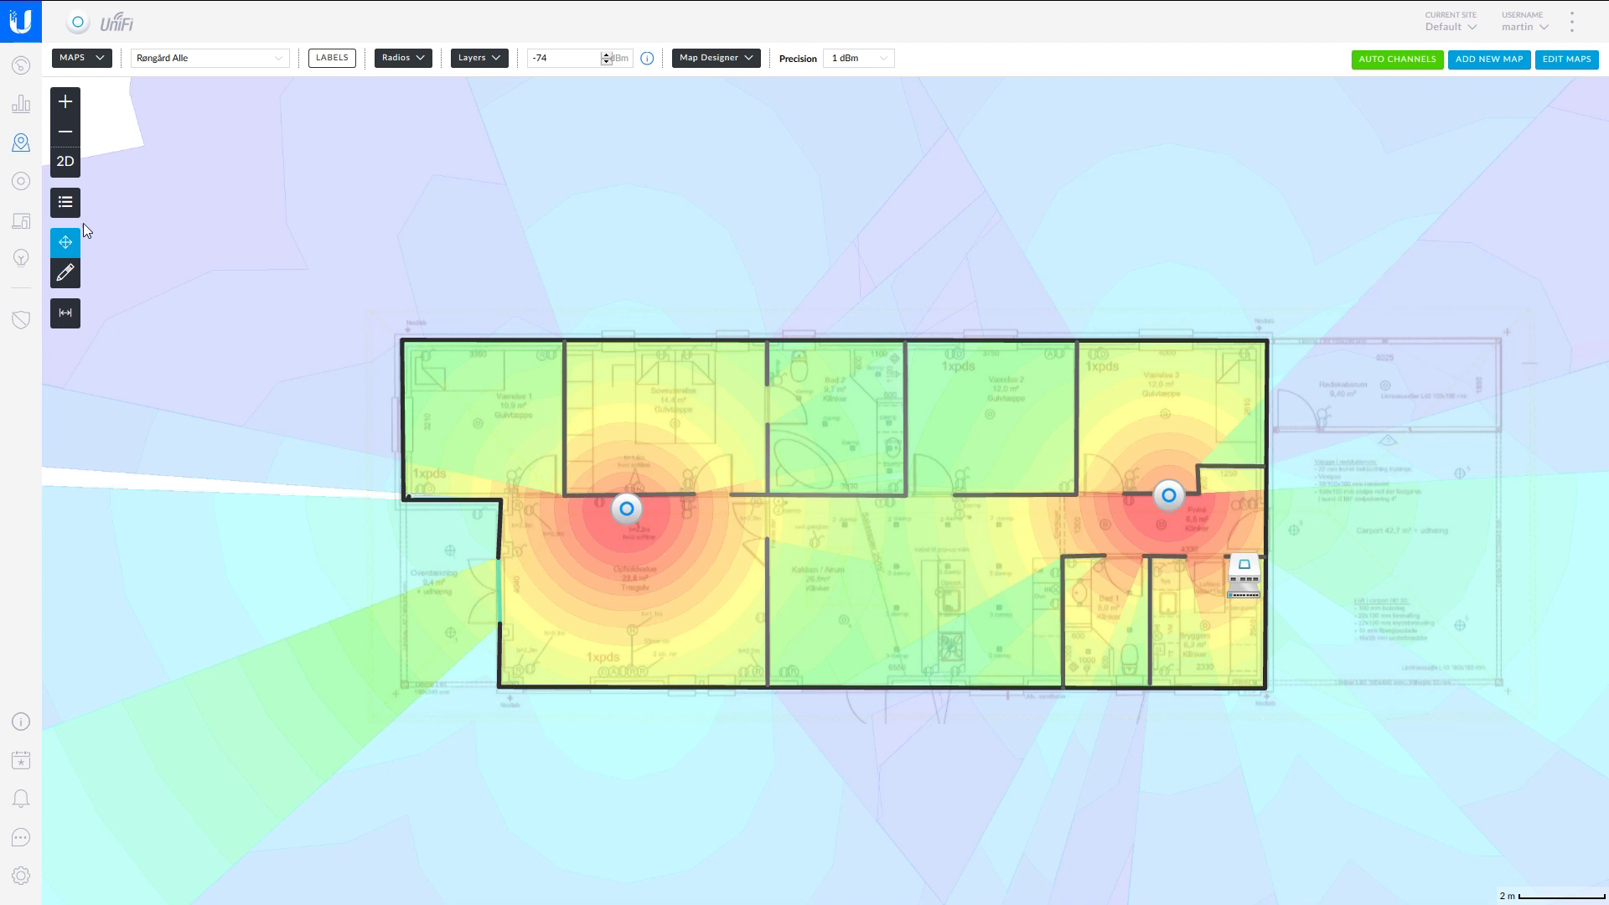
click(4, 182)
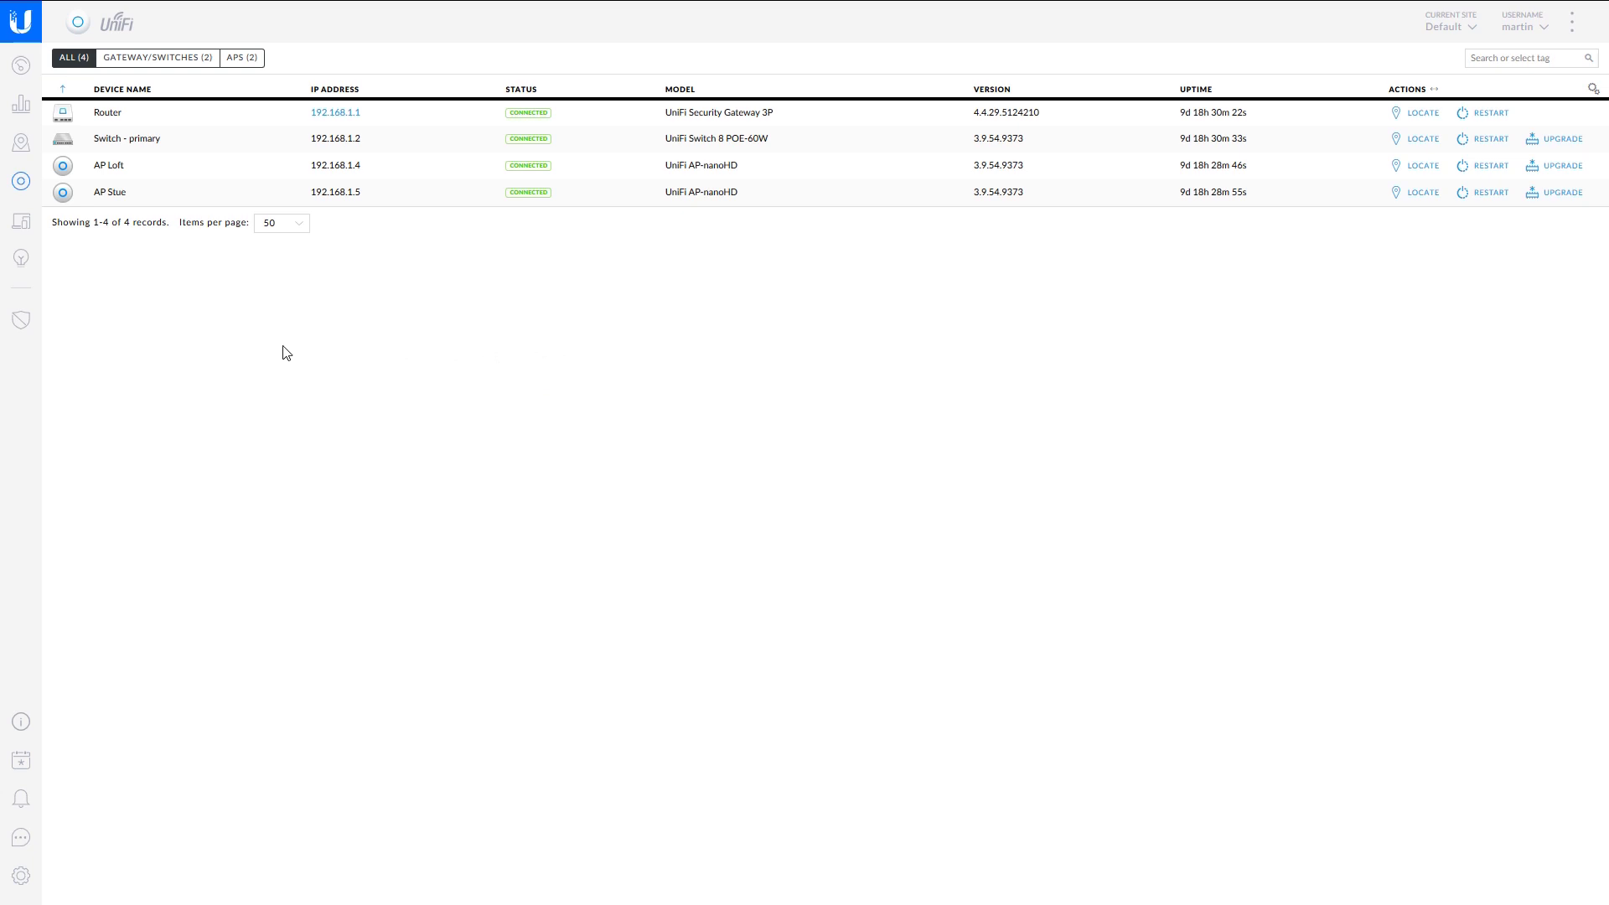
Show the connected clients filtered to wireless only.
click(21, 225)
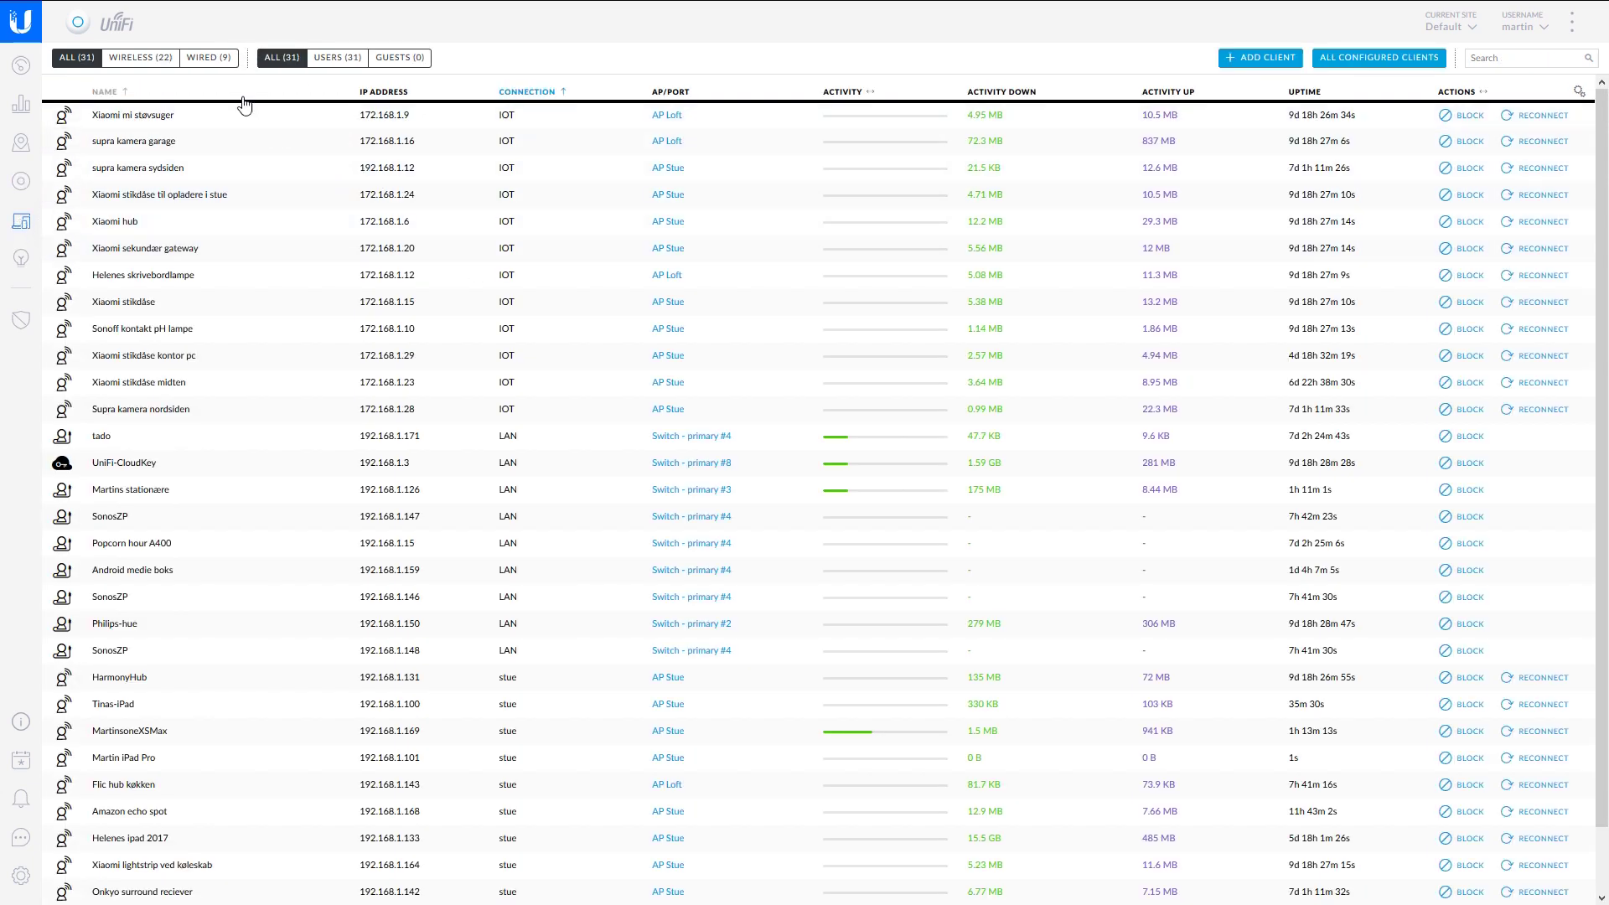
click(148, 65)
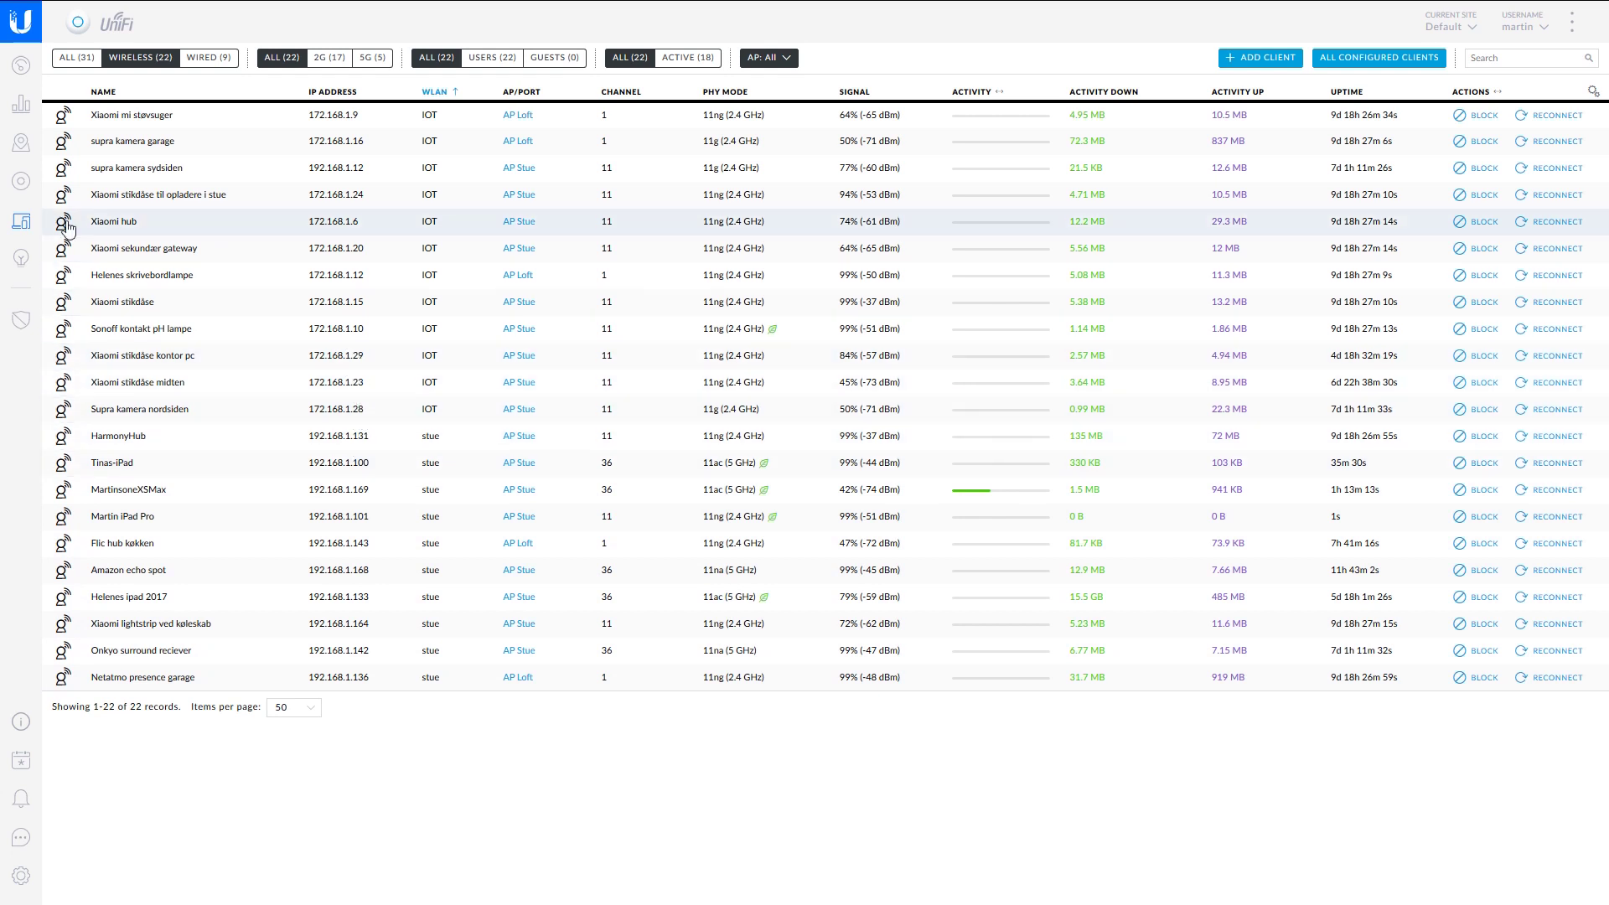
Show the known clients seen within the last 3 days in Insights and look through the list.
click(8, 265)
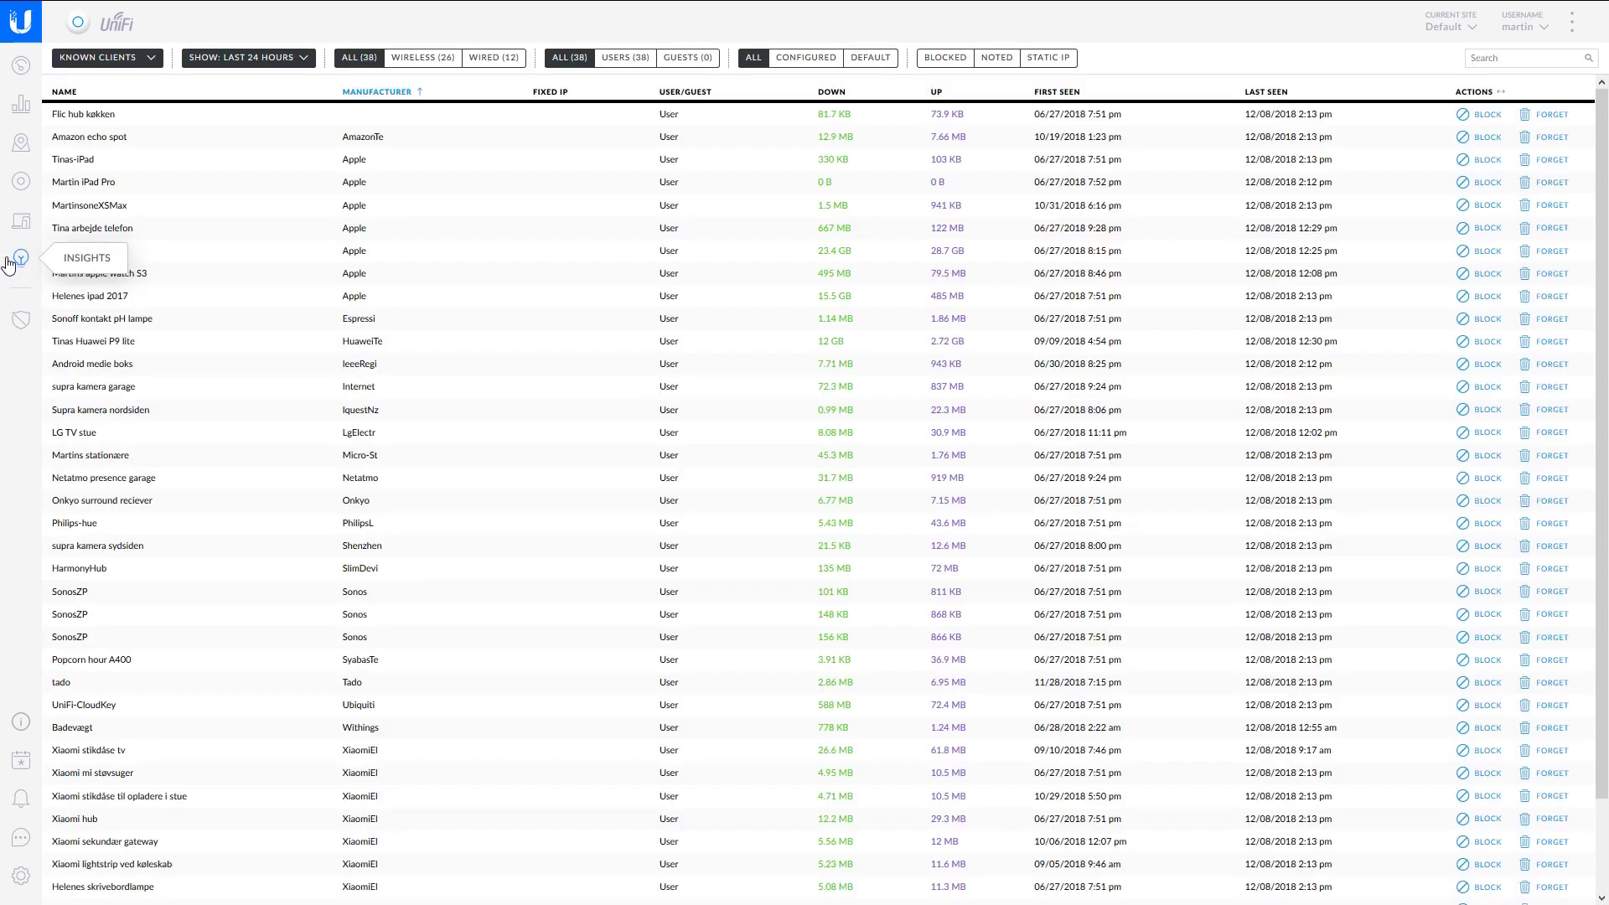
click(267, 64)
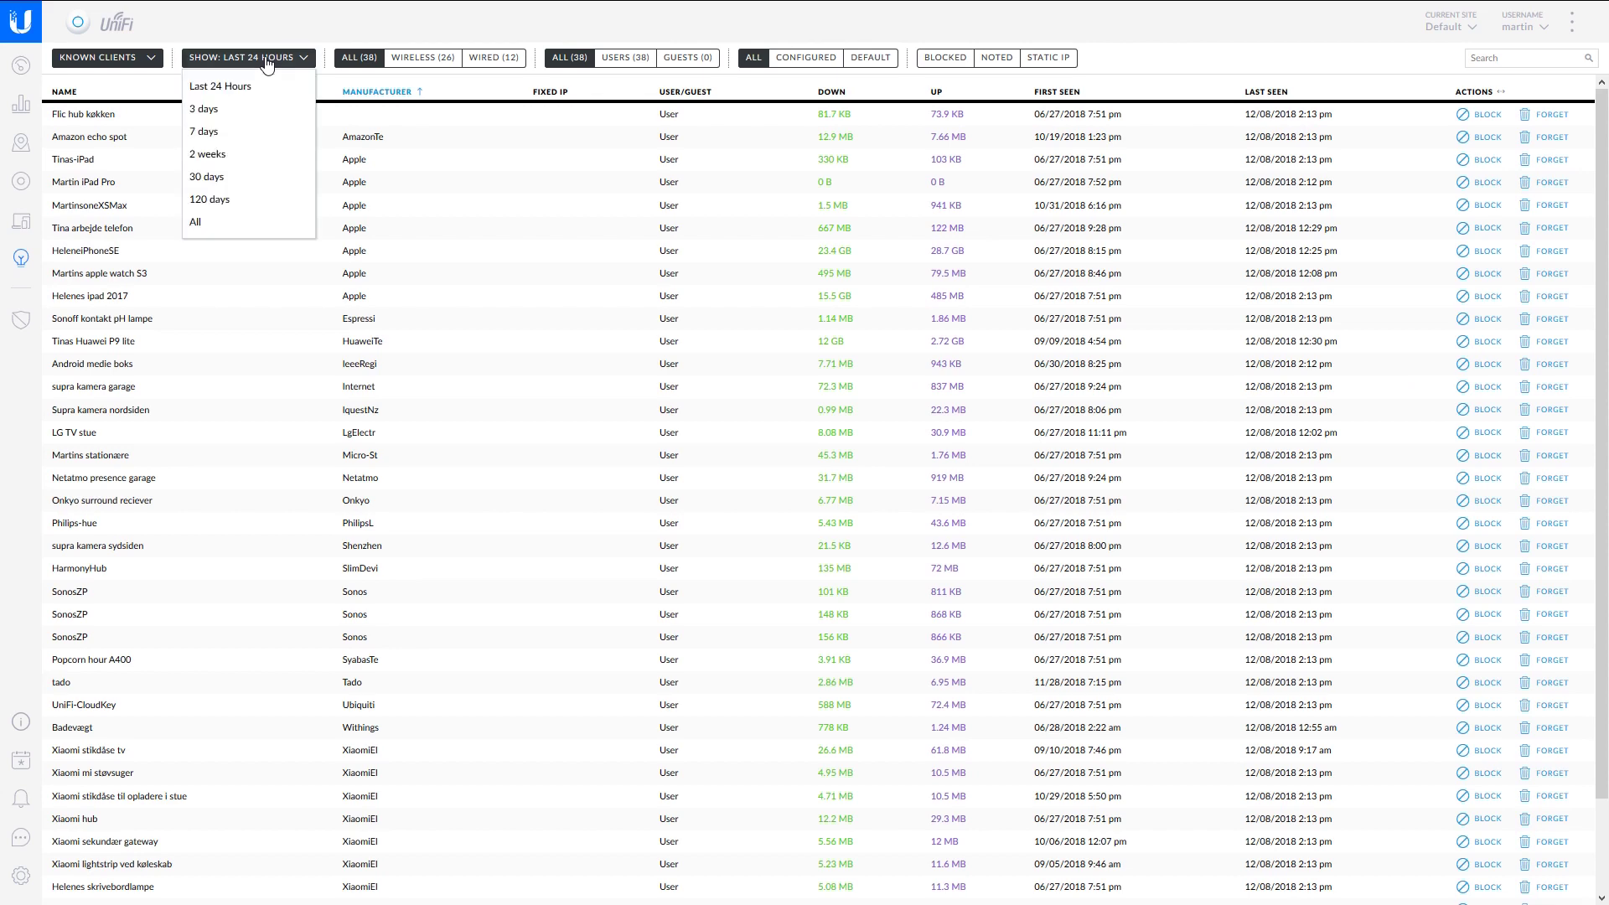
click(206, 114)
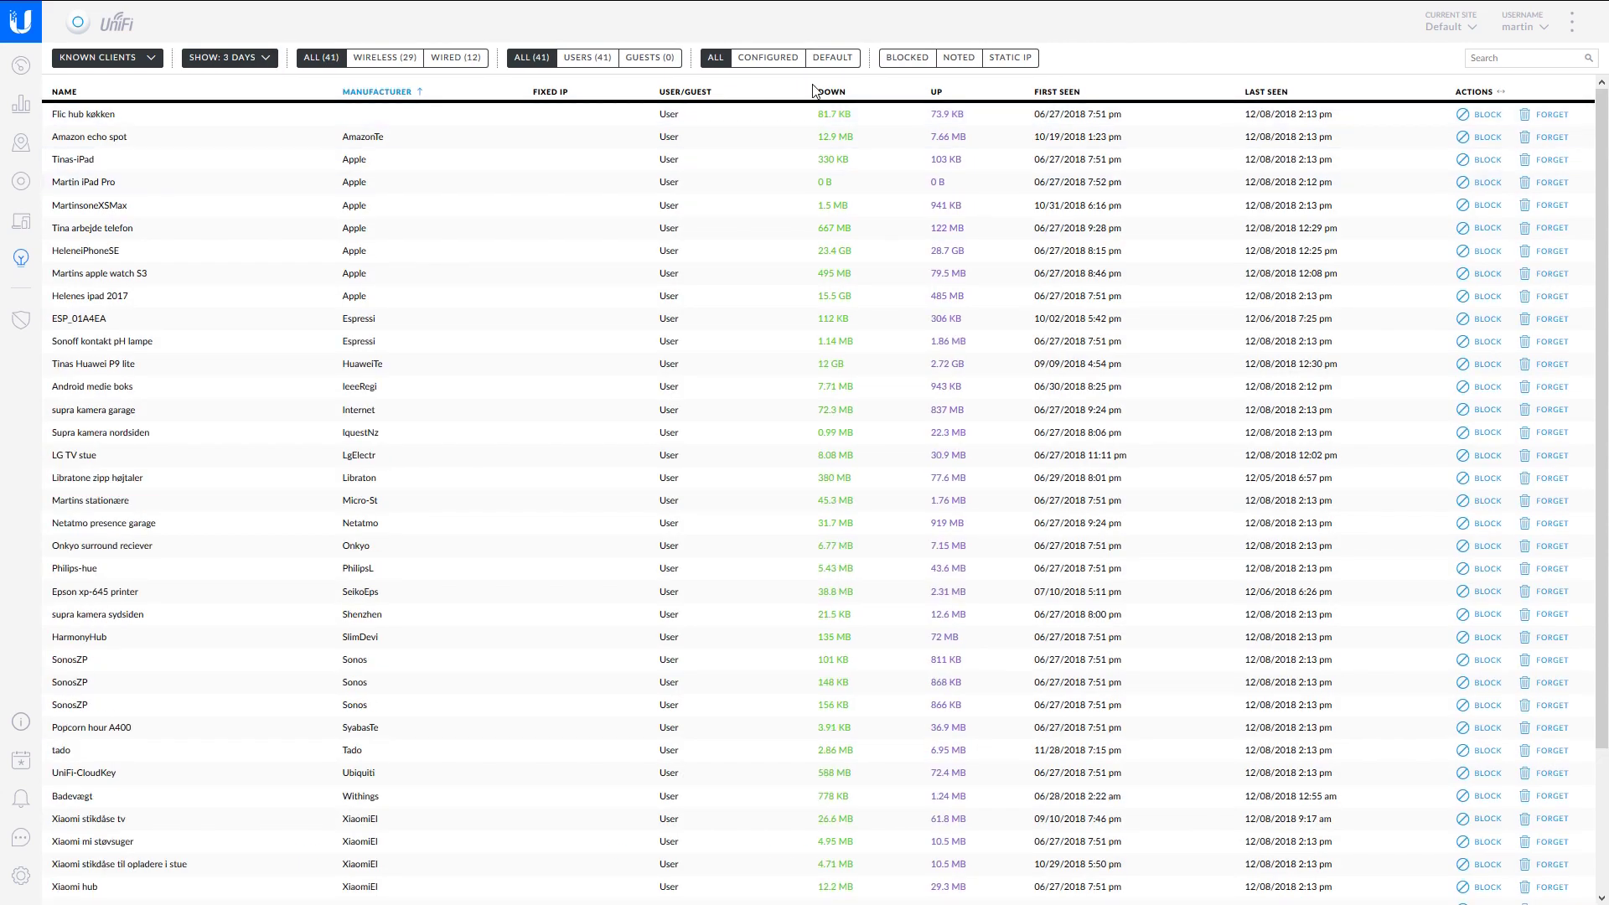
scroll(855, 494, down, 3)
scroll(963, 377, up, 3)
Return to the wireless clients and sort them by signal strength, weakest first.
click(21, 225)
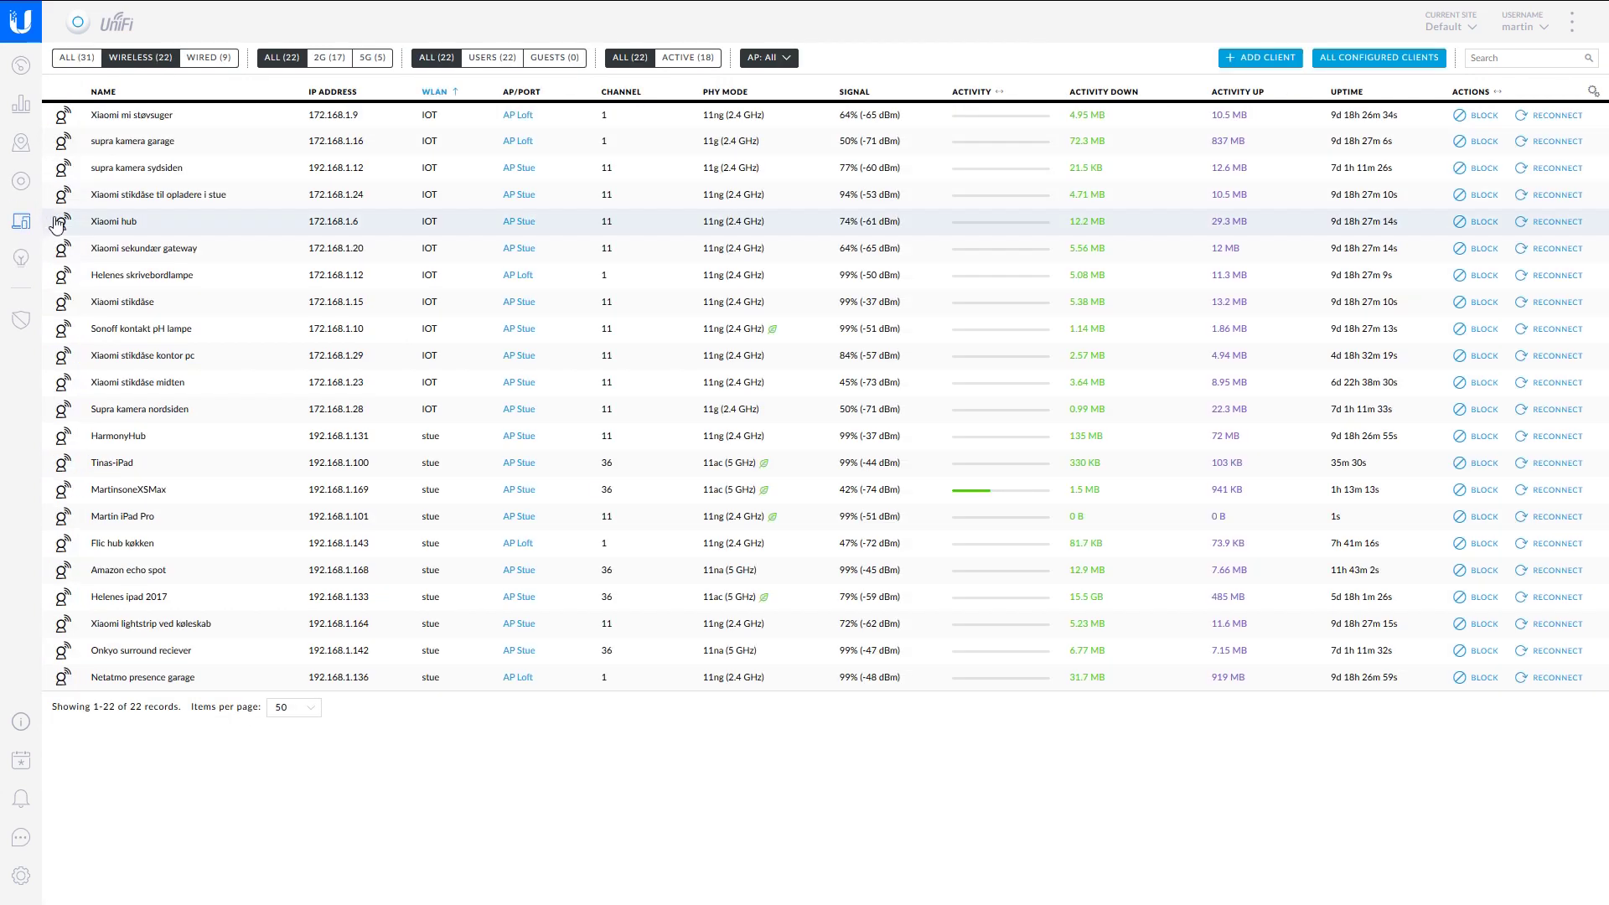
click(846, 93)
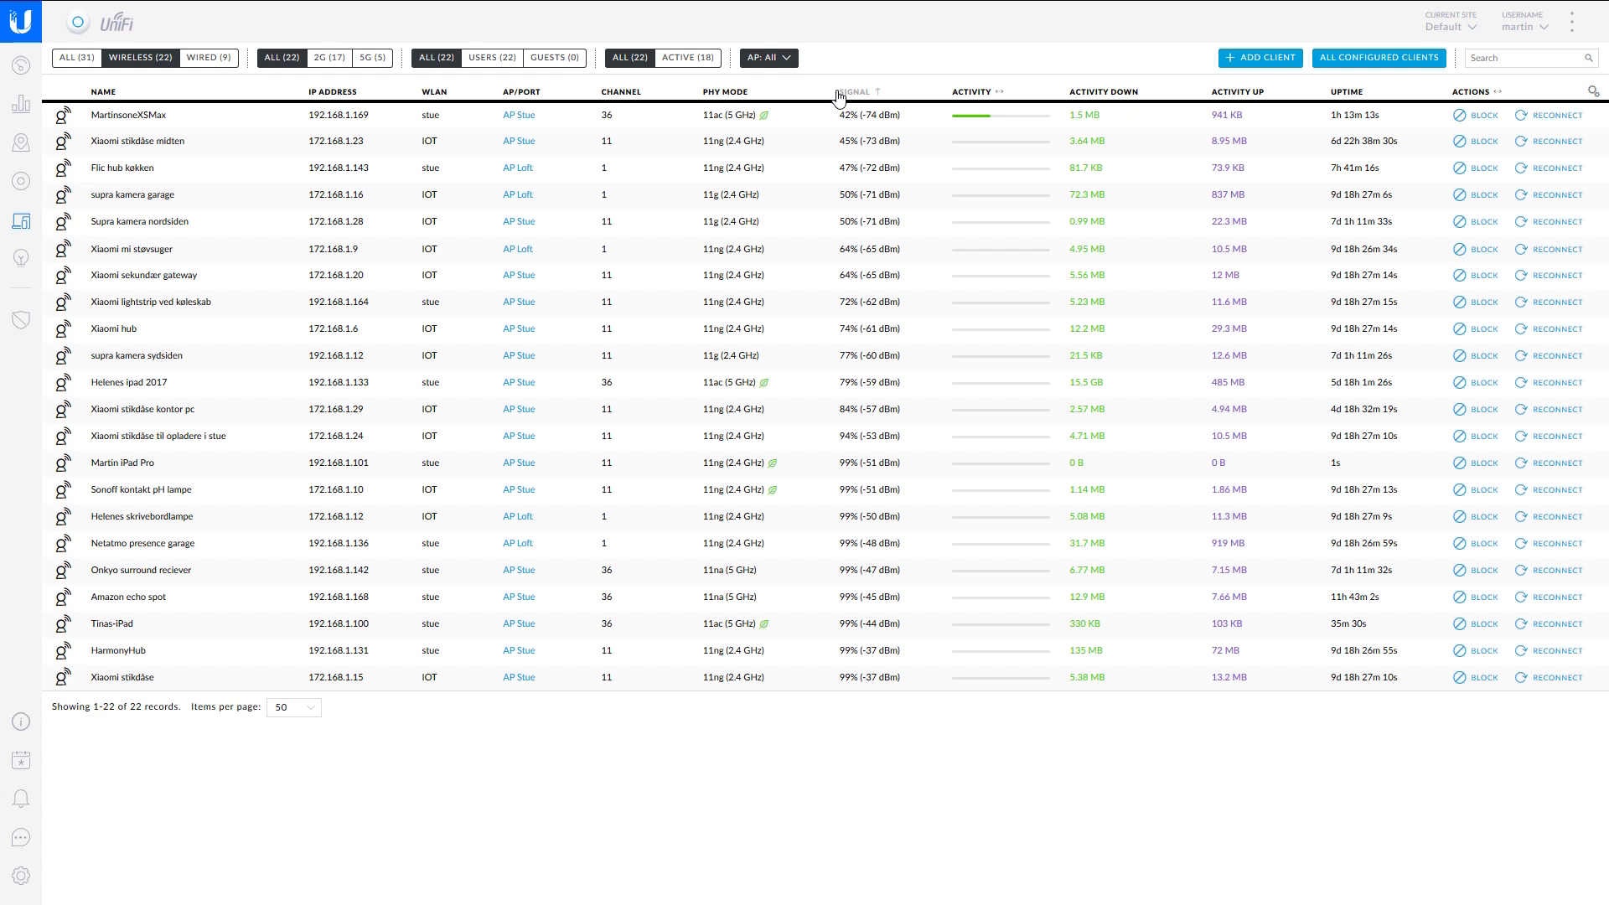
click(839, 97)
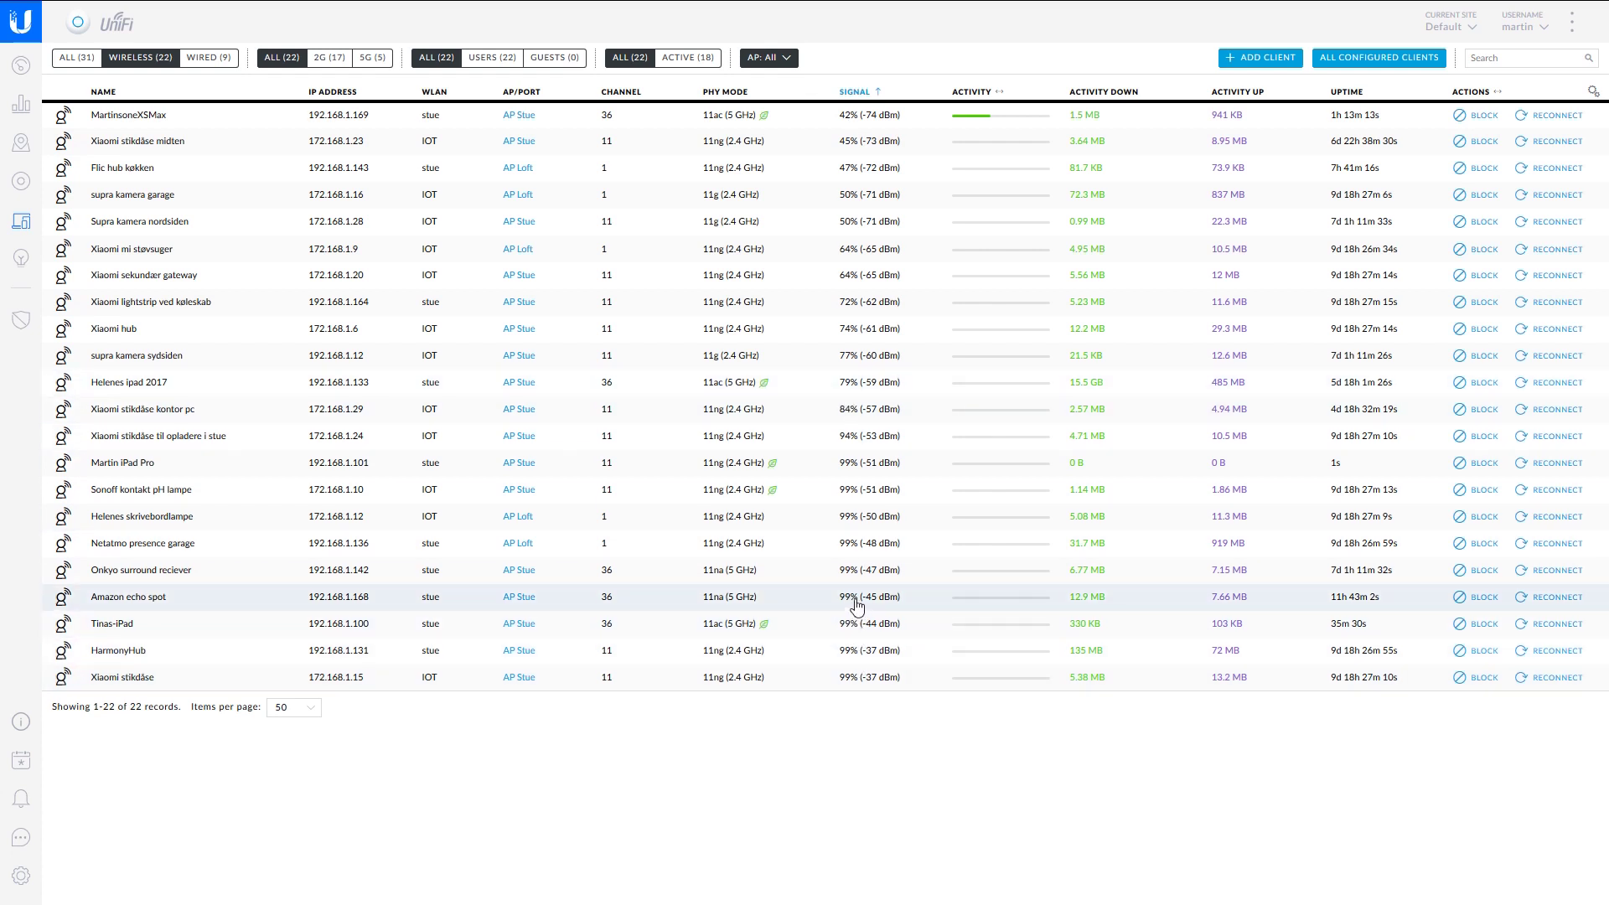
Open the wireless network settings and examine the stue, IOT and Guest networks.
click(17, 878)
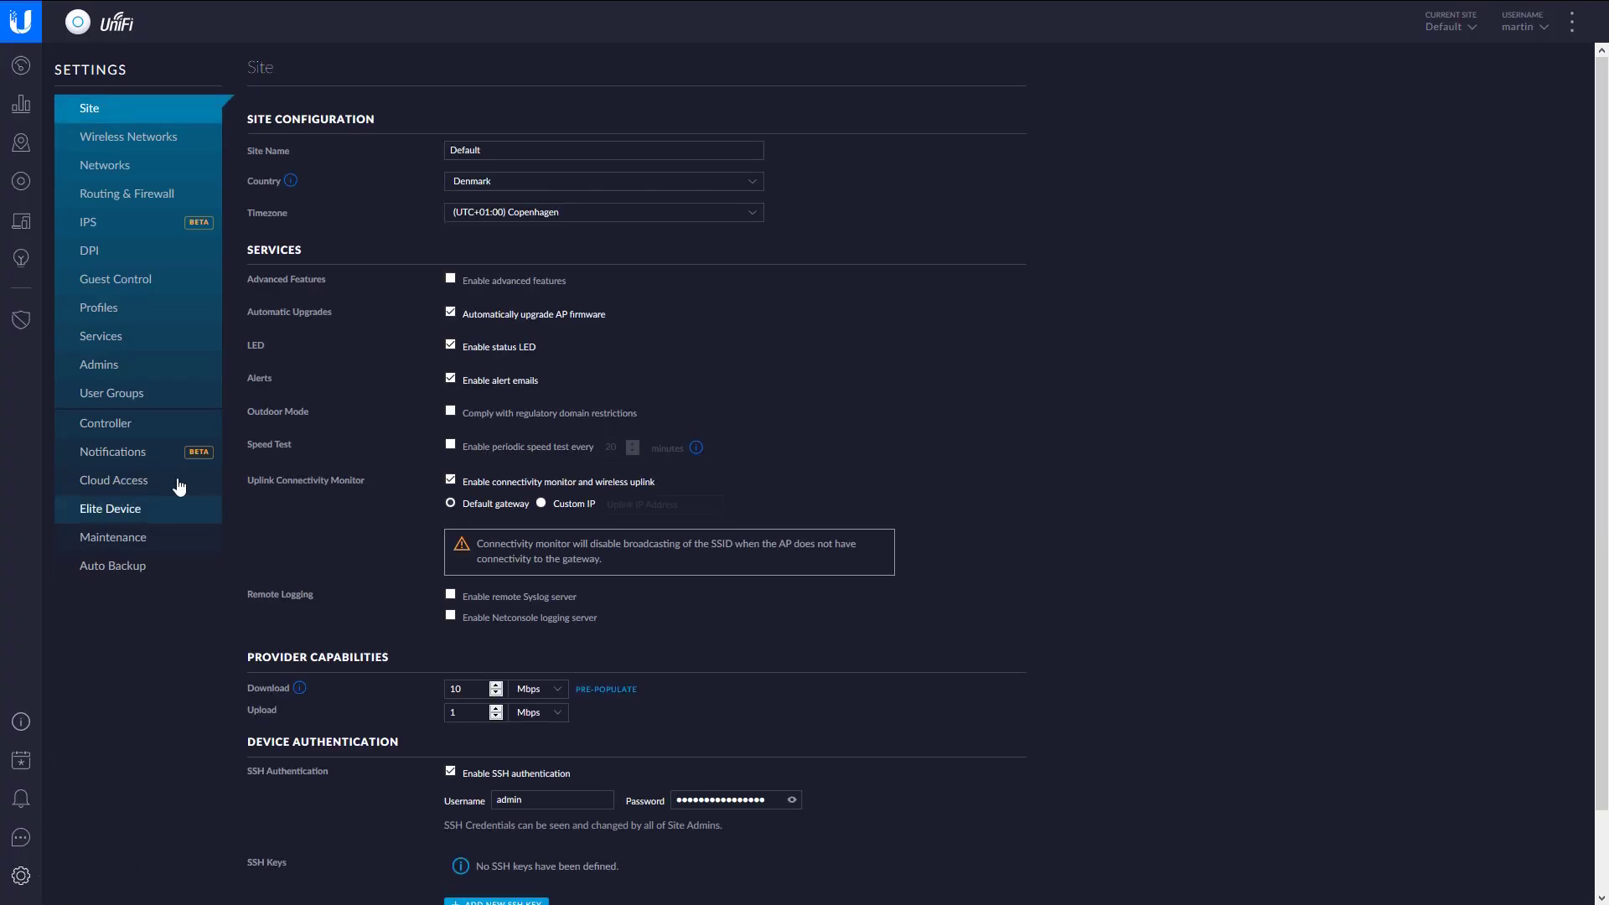
click(145, 146)
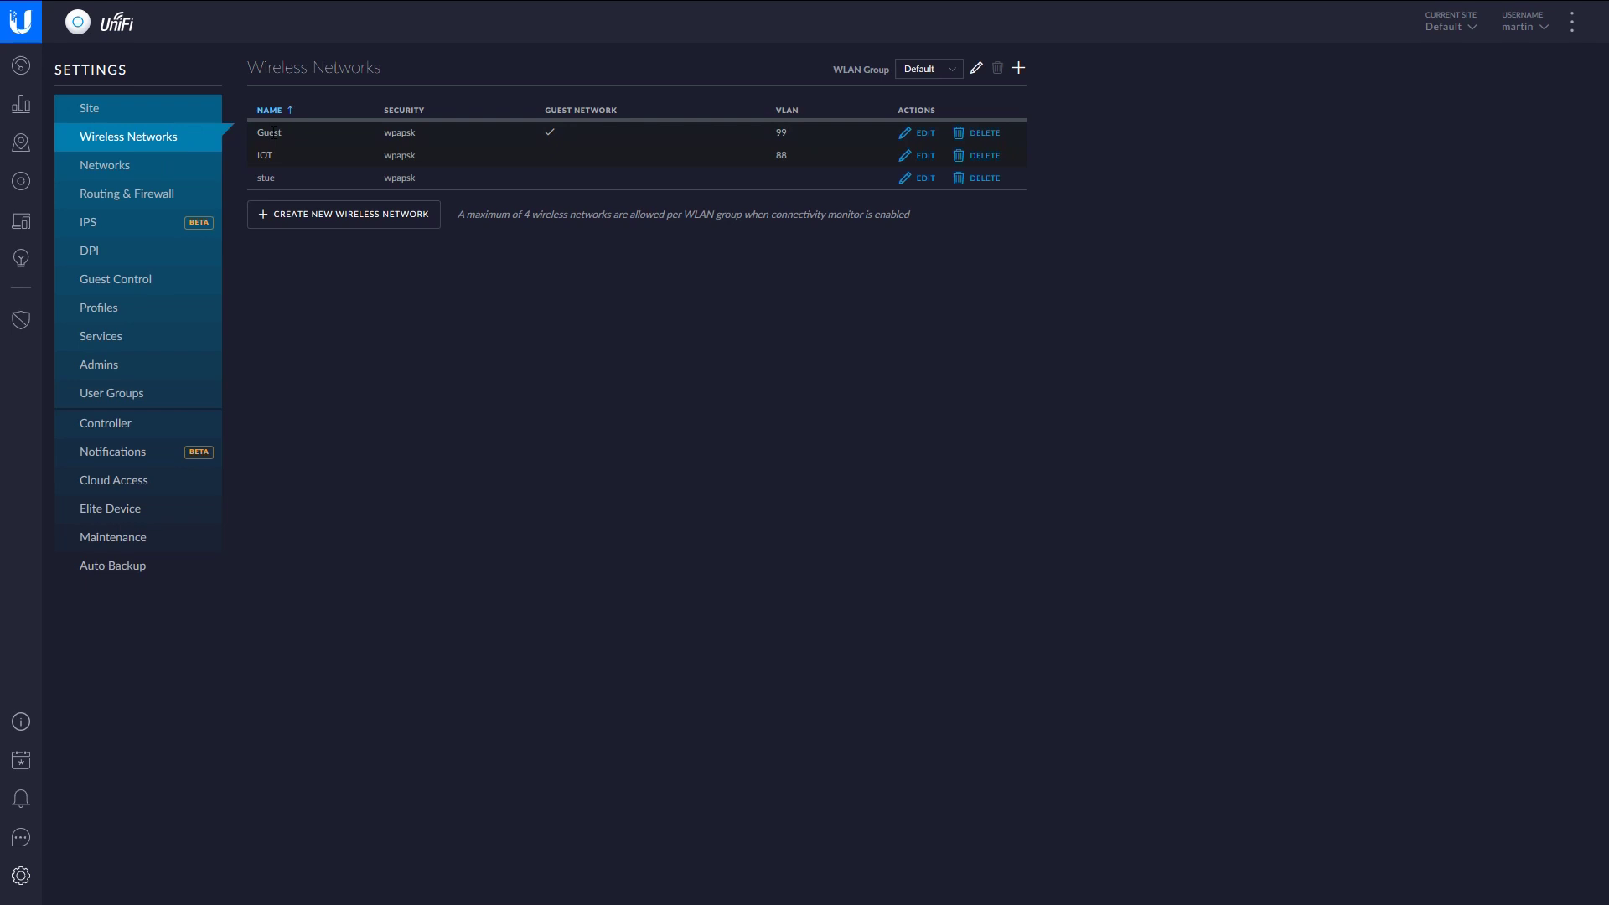
double_click(264, 177)
double_click(264, 155)
double_click(266, 133)
click(277, 132)
Show the IPv4 firewall rules for LAN IN traffic in the routing and firewall settings.
click(110, 196)
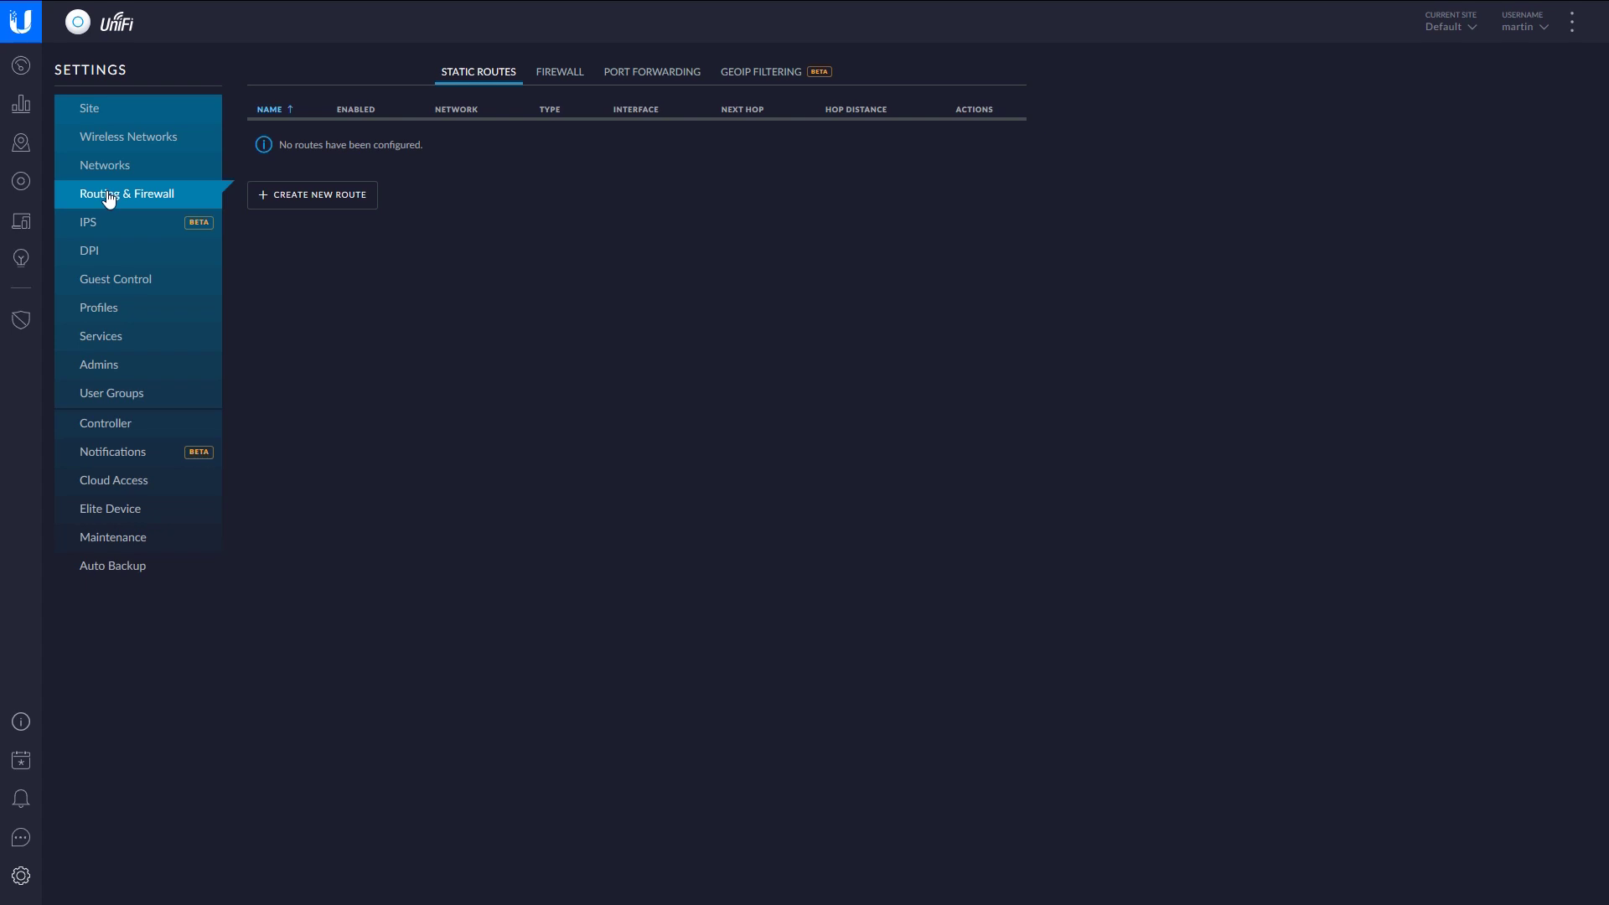
click(549, 78)
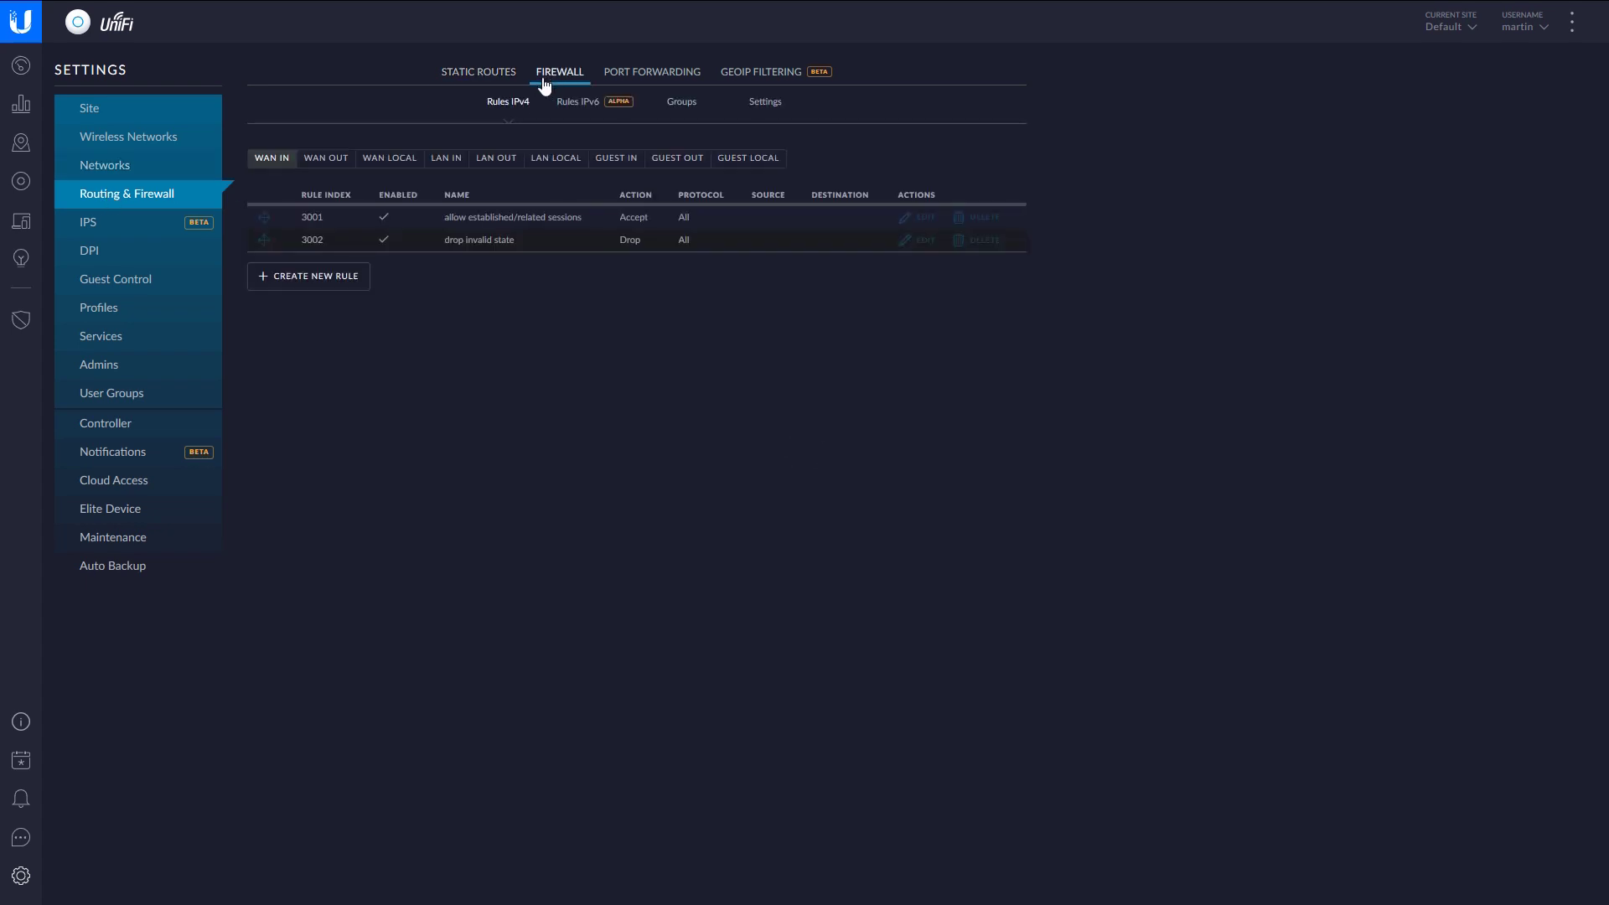
click(447, 164)
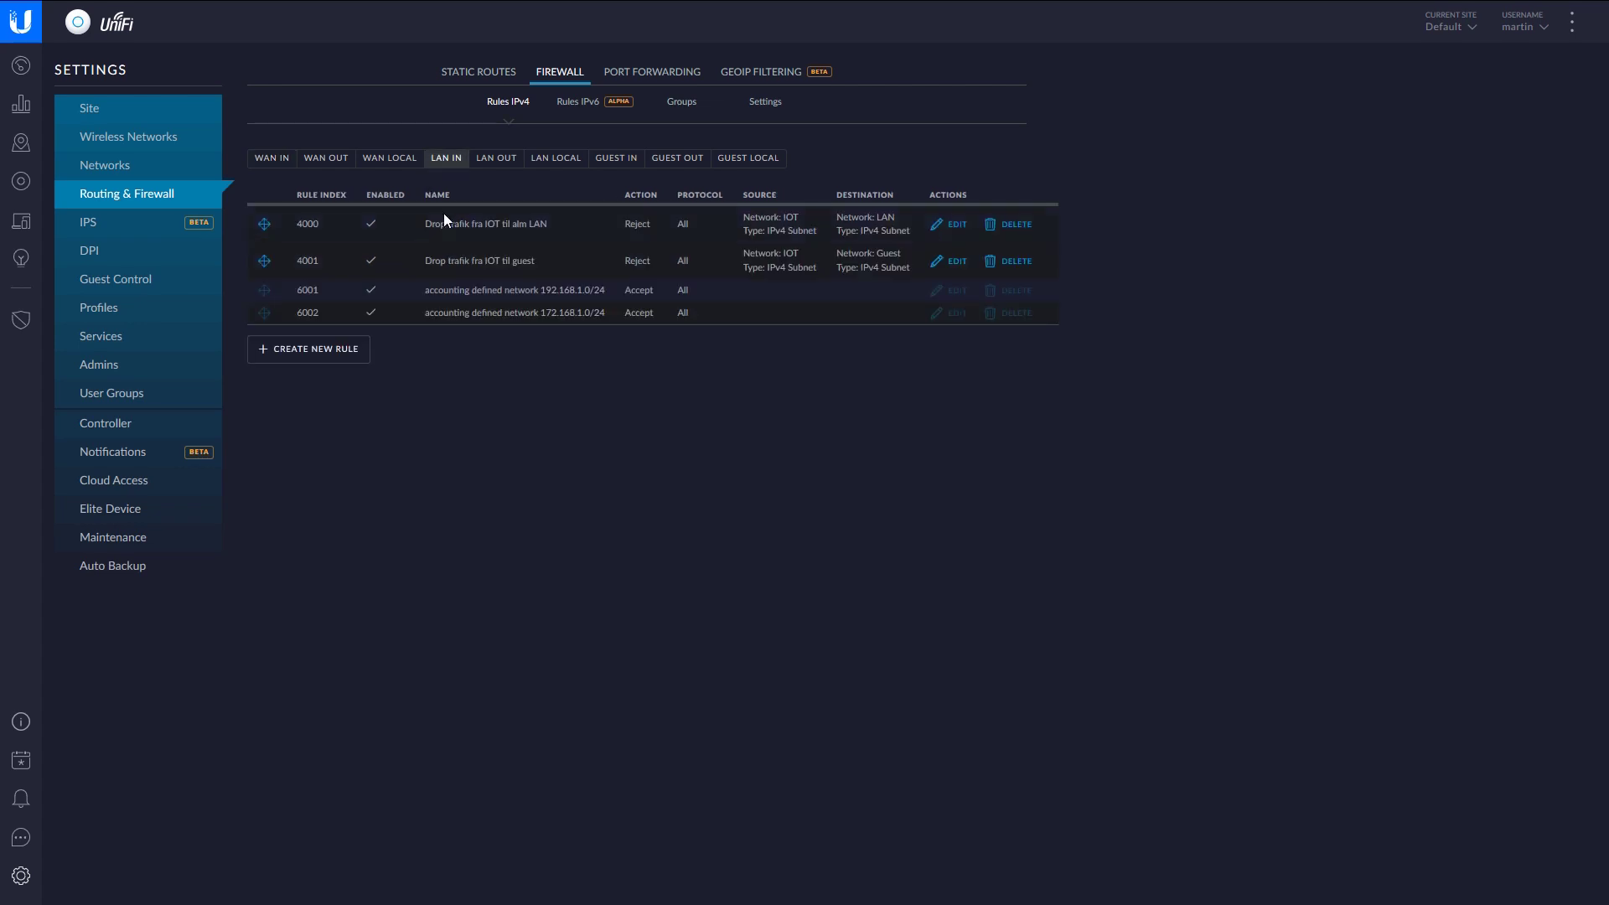
Inspect the settings of the "Drop trafik fra IOT til guest" rule down to its destination, and leave without saving.
click(956, 261)
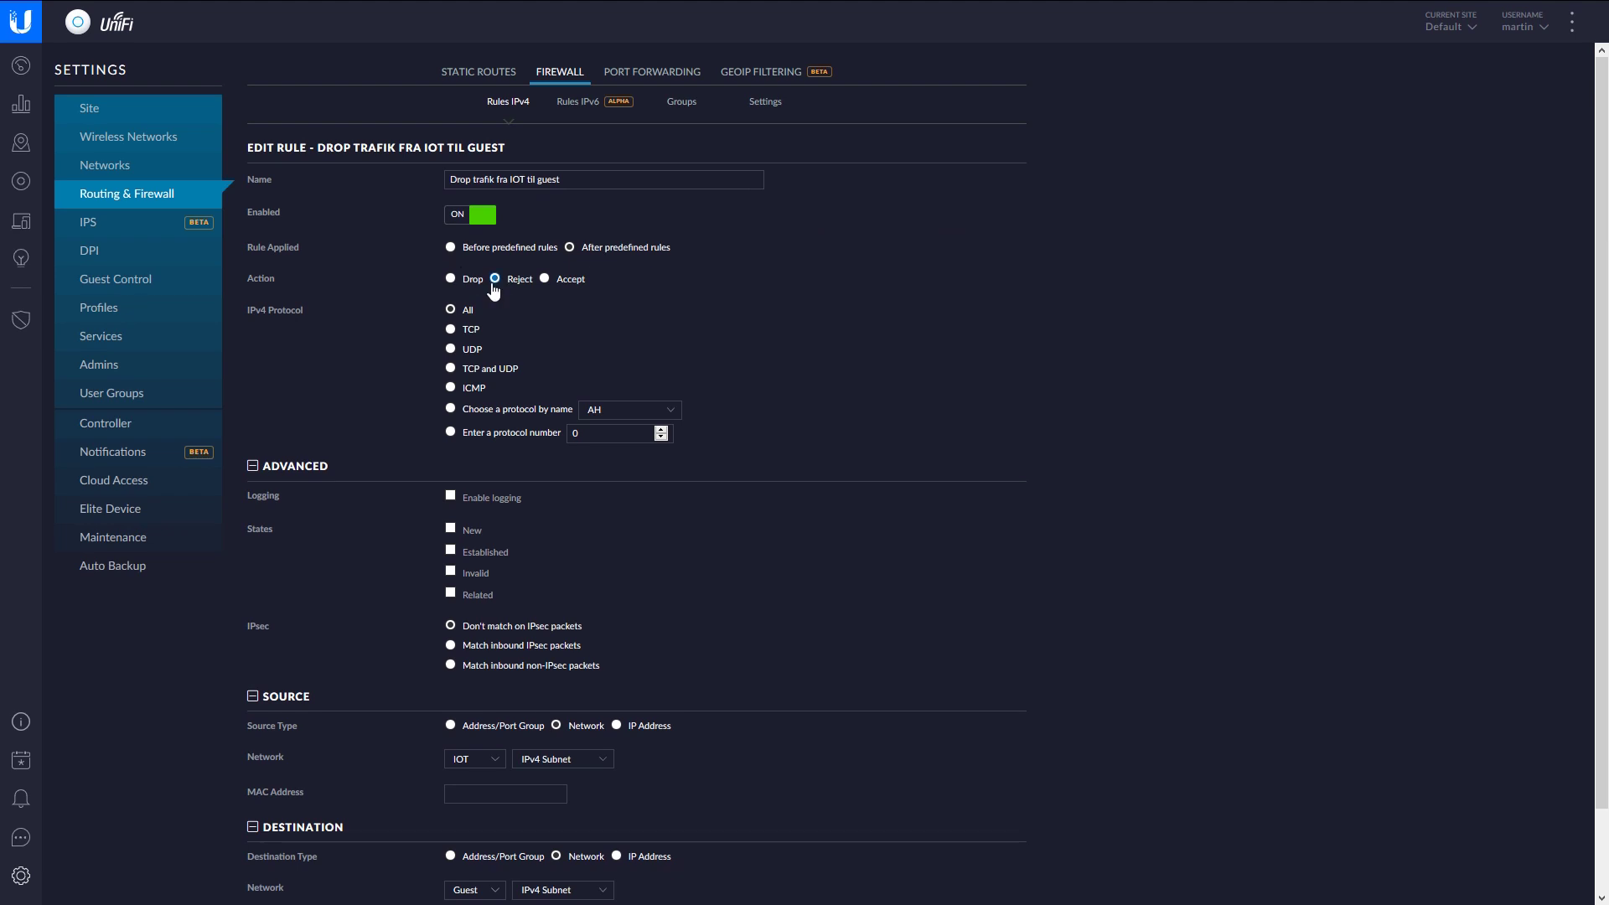
scroll(460, 372, down, 2)
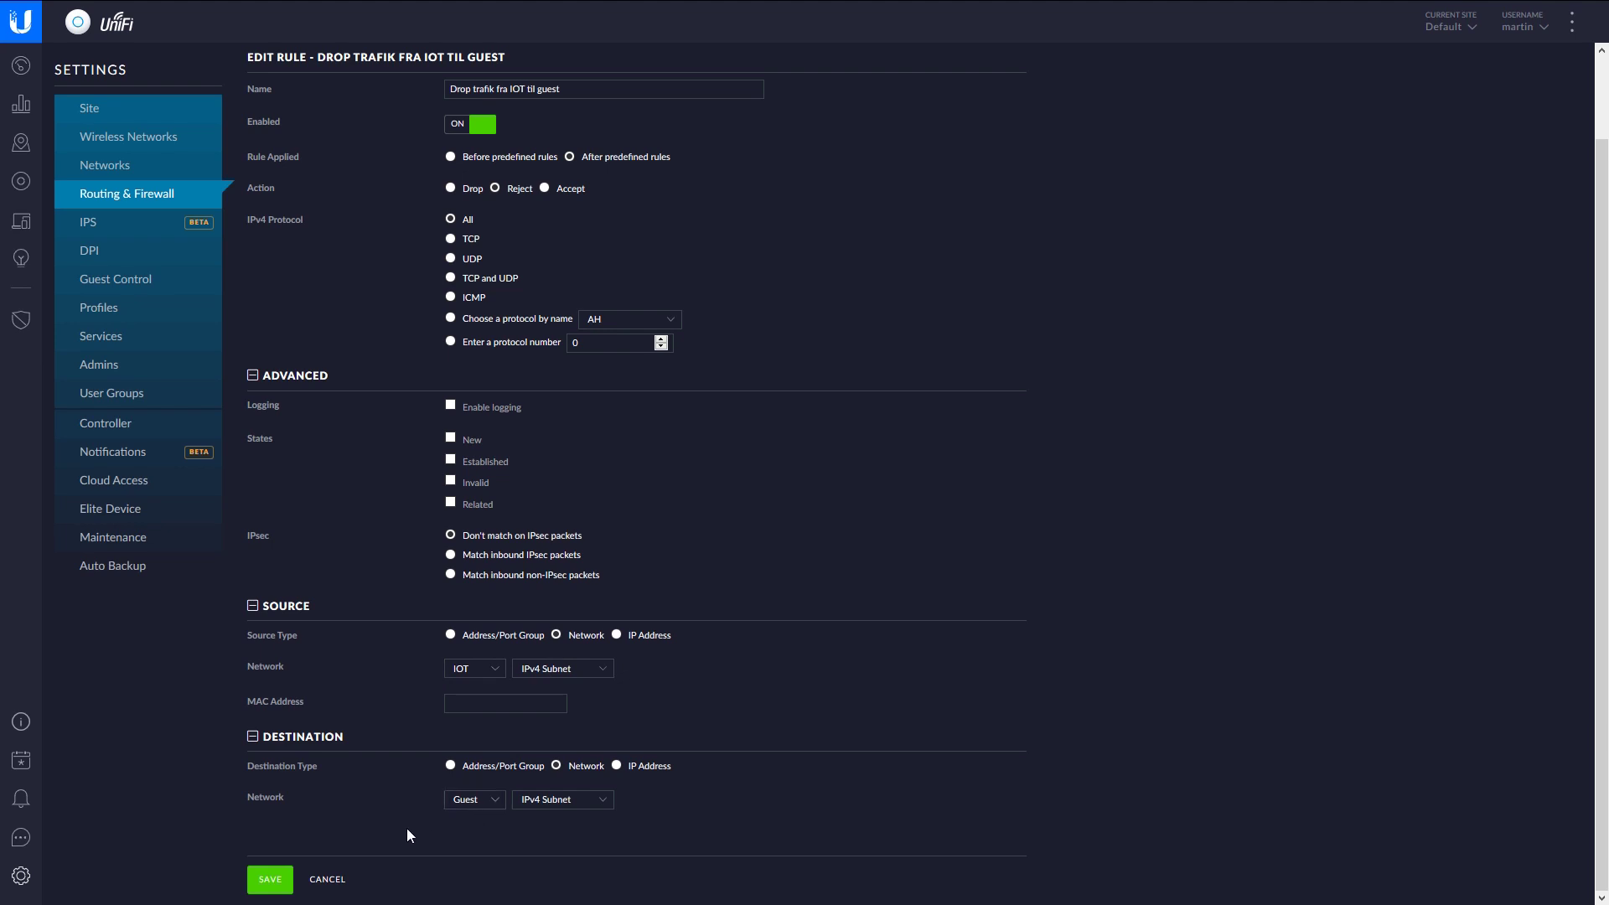
click(316, 881)
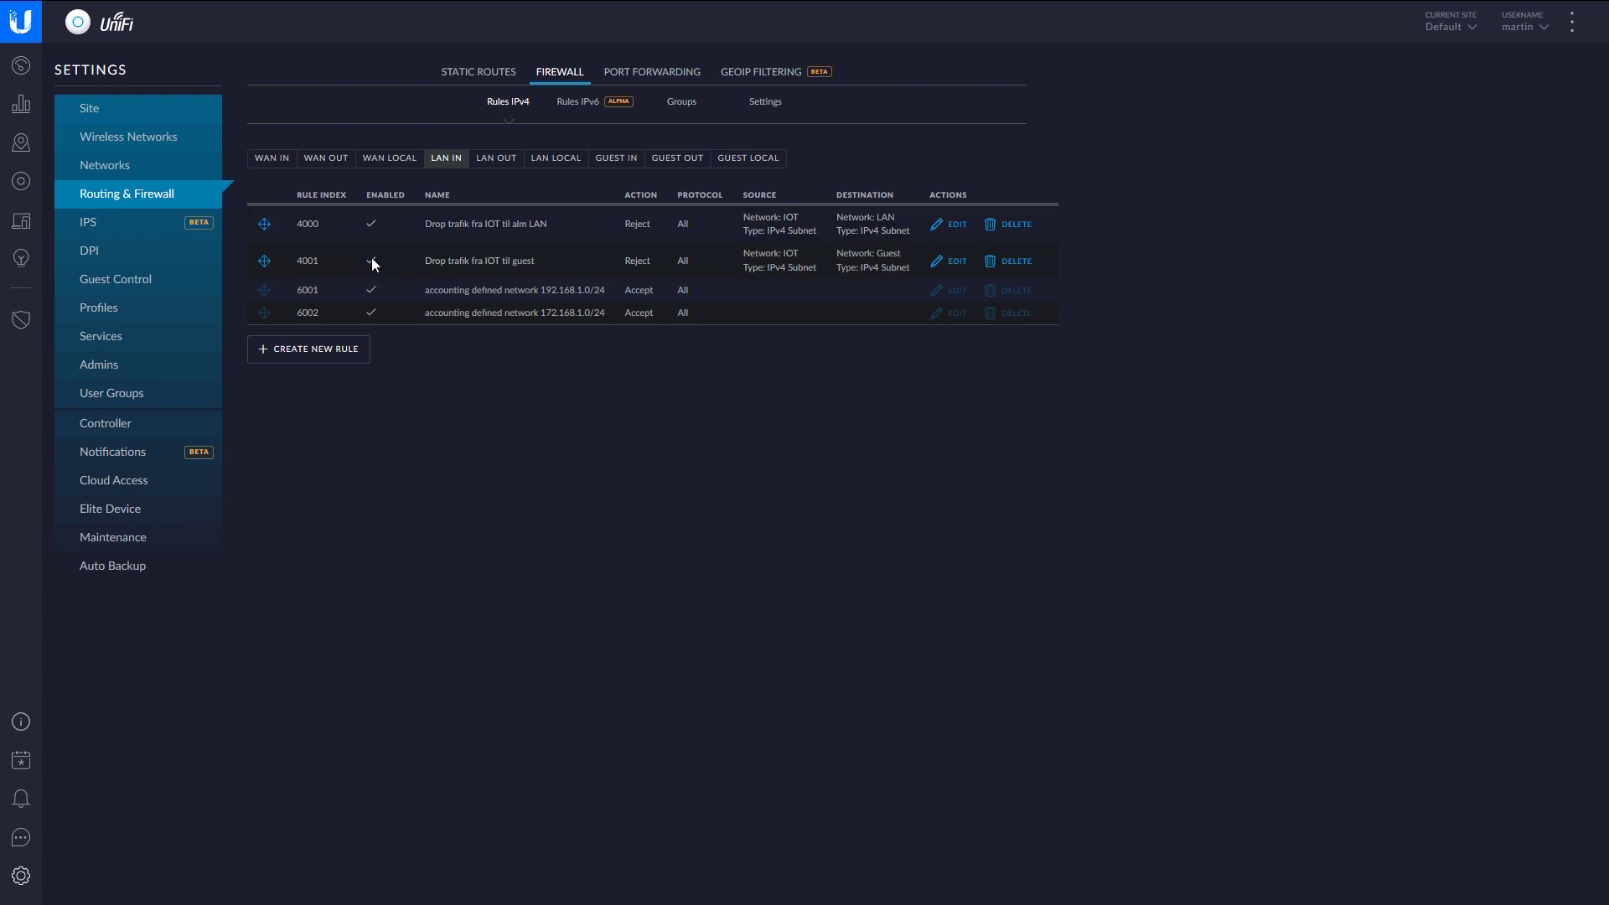
Inspect the Guest user group's download and upload bandwidth limits, and leave without saving.
click(118, 401)
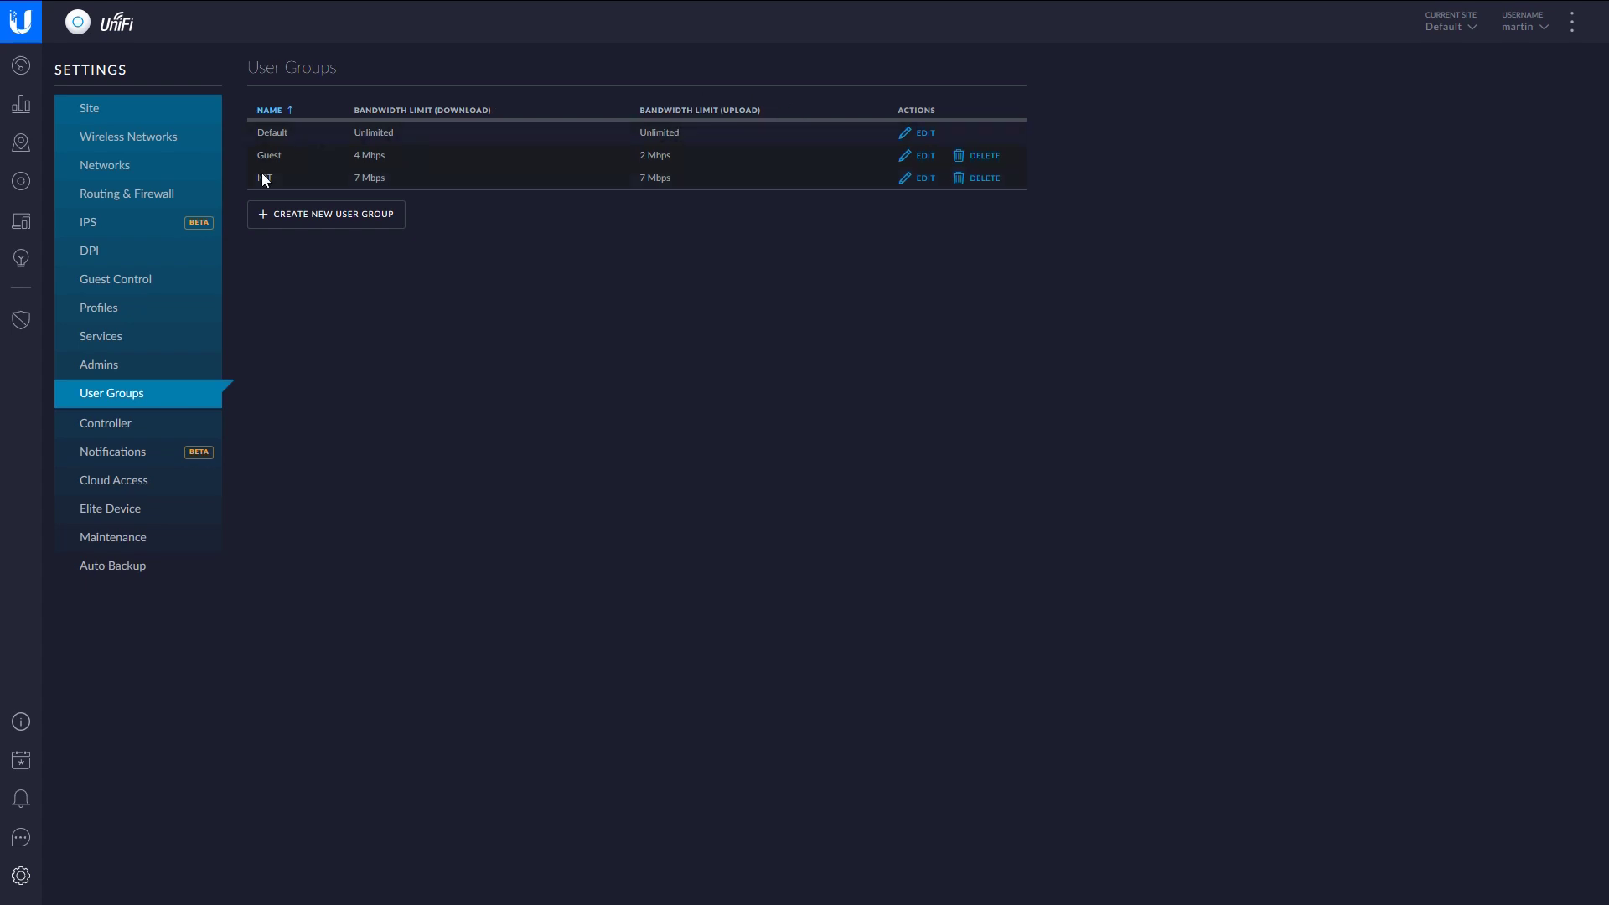
click(927, 156)
click(611, 177)
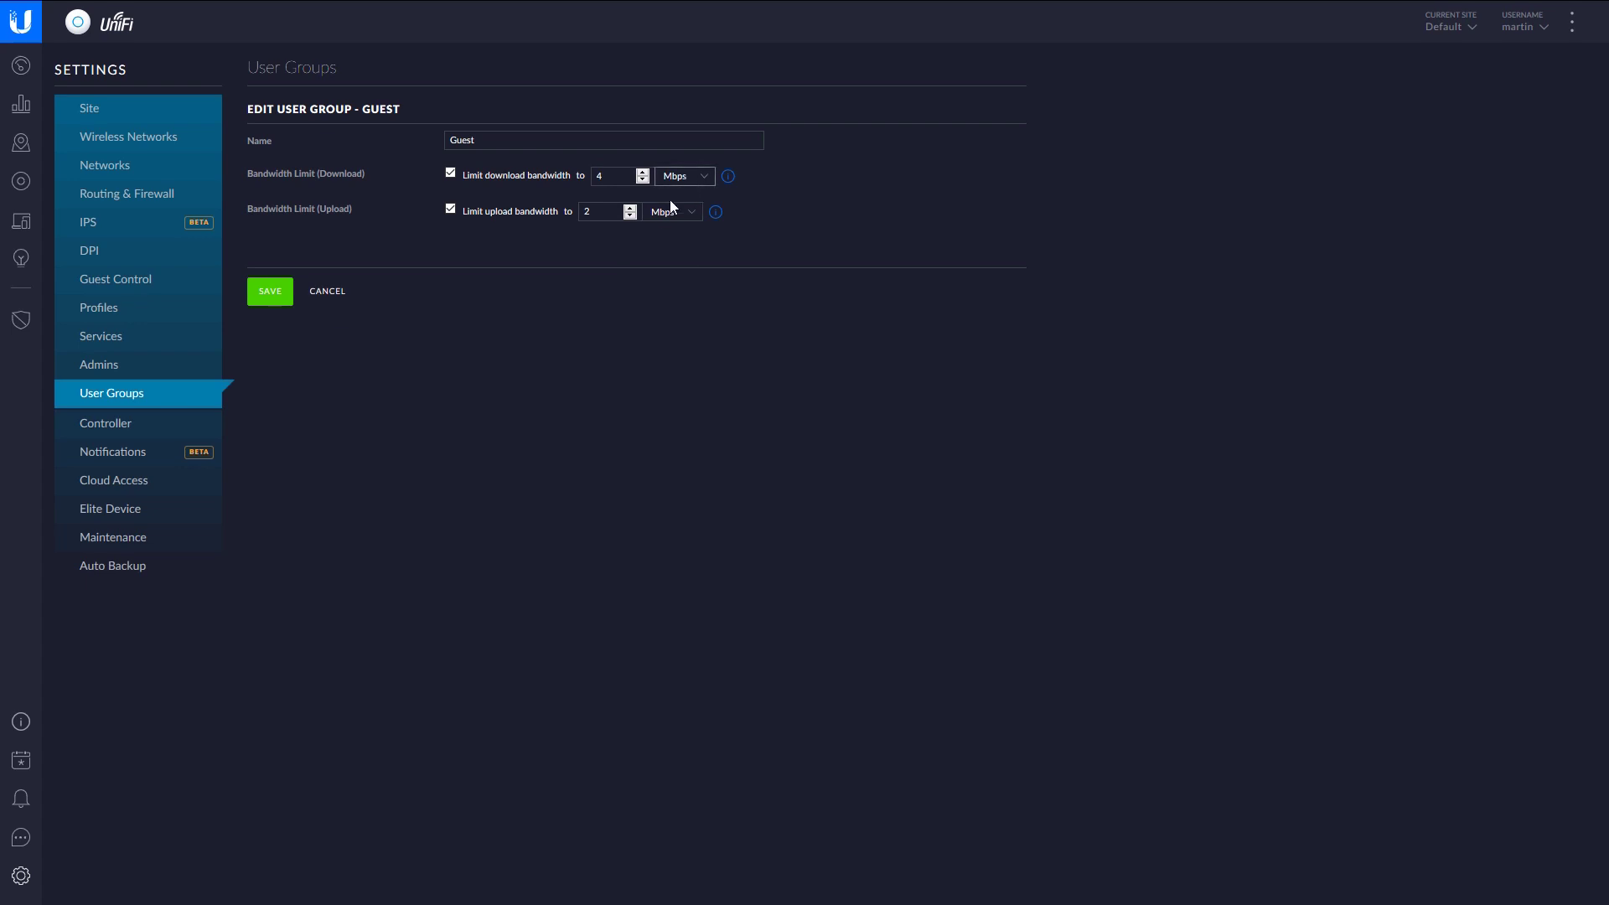
click(328, 294)
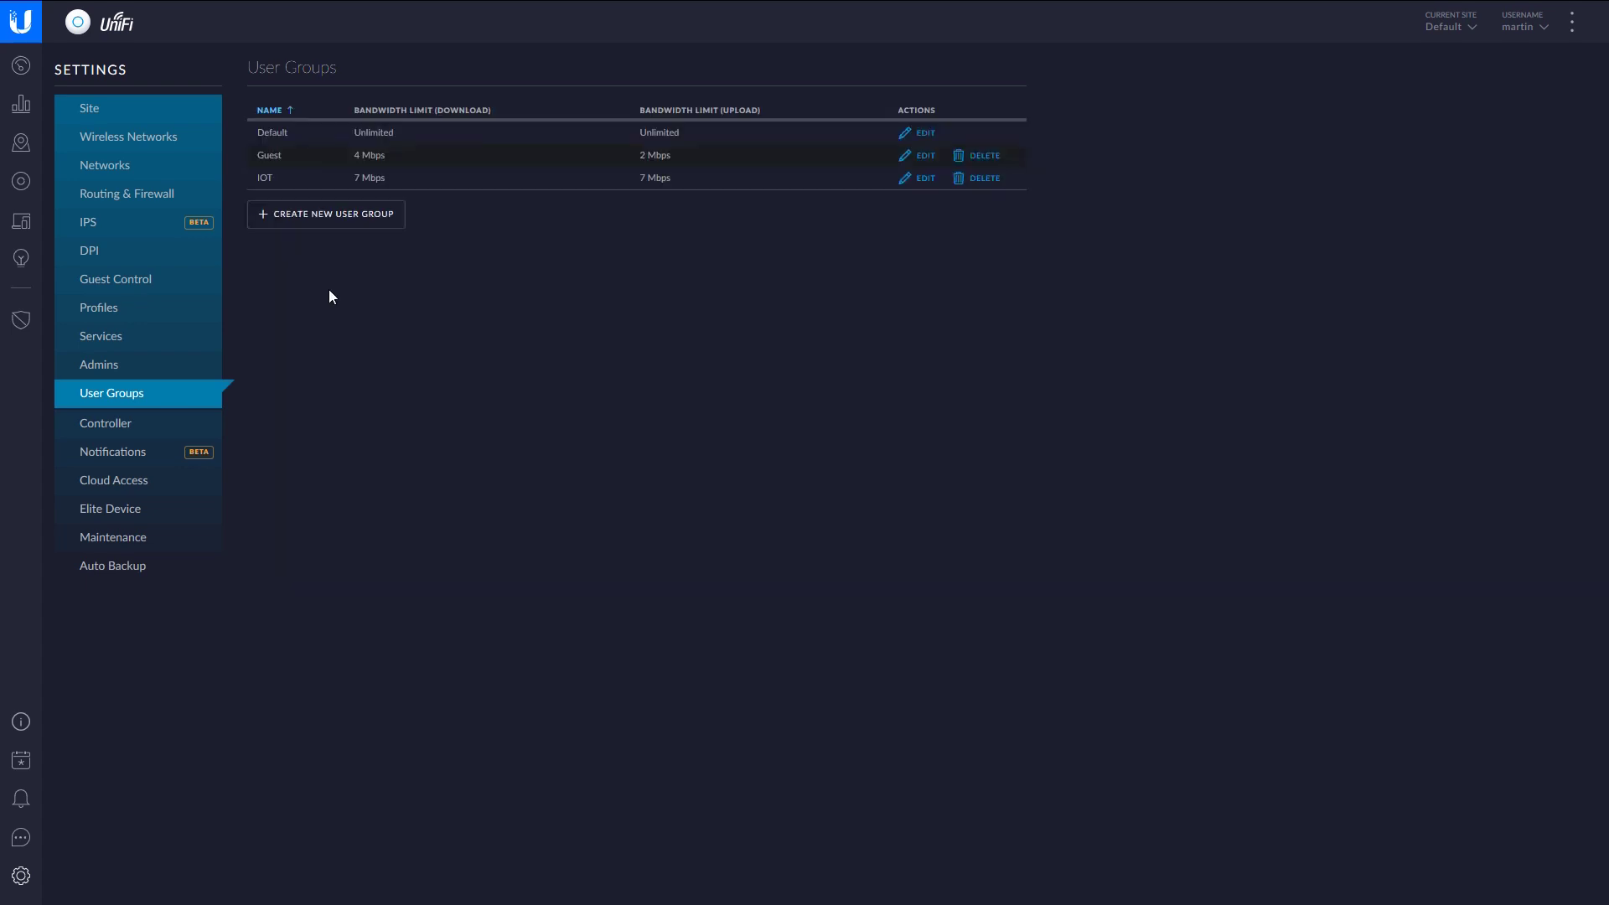
Return to the dashboard and look over the network health overview and WiFi metrics charts.
click(22, 67)
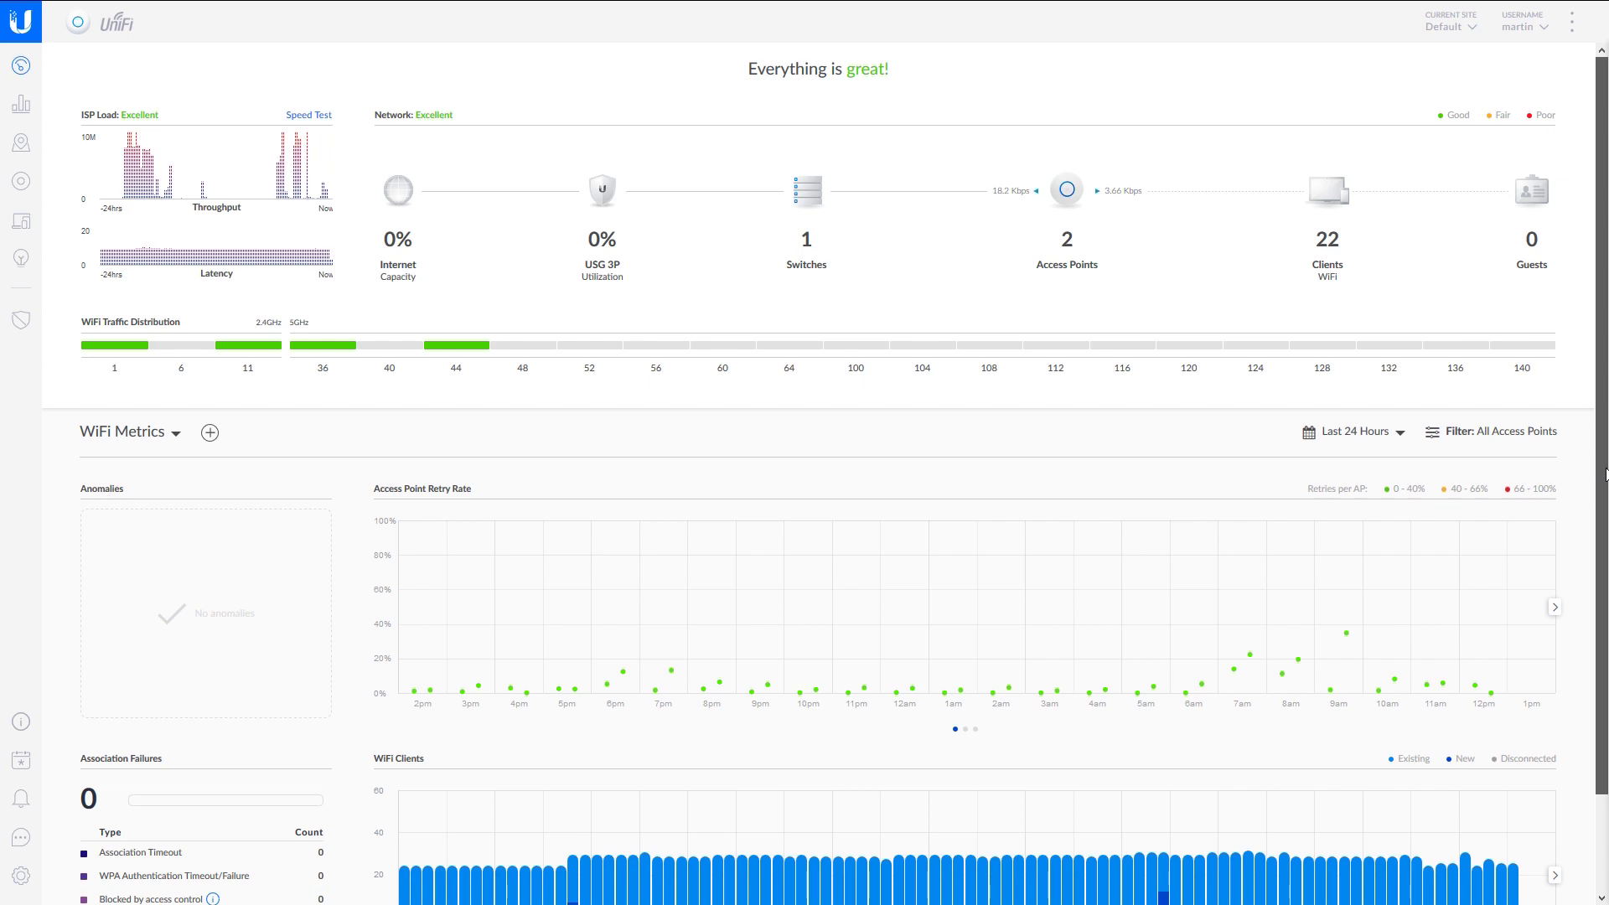
drag(1606, 475, 1590, 559)
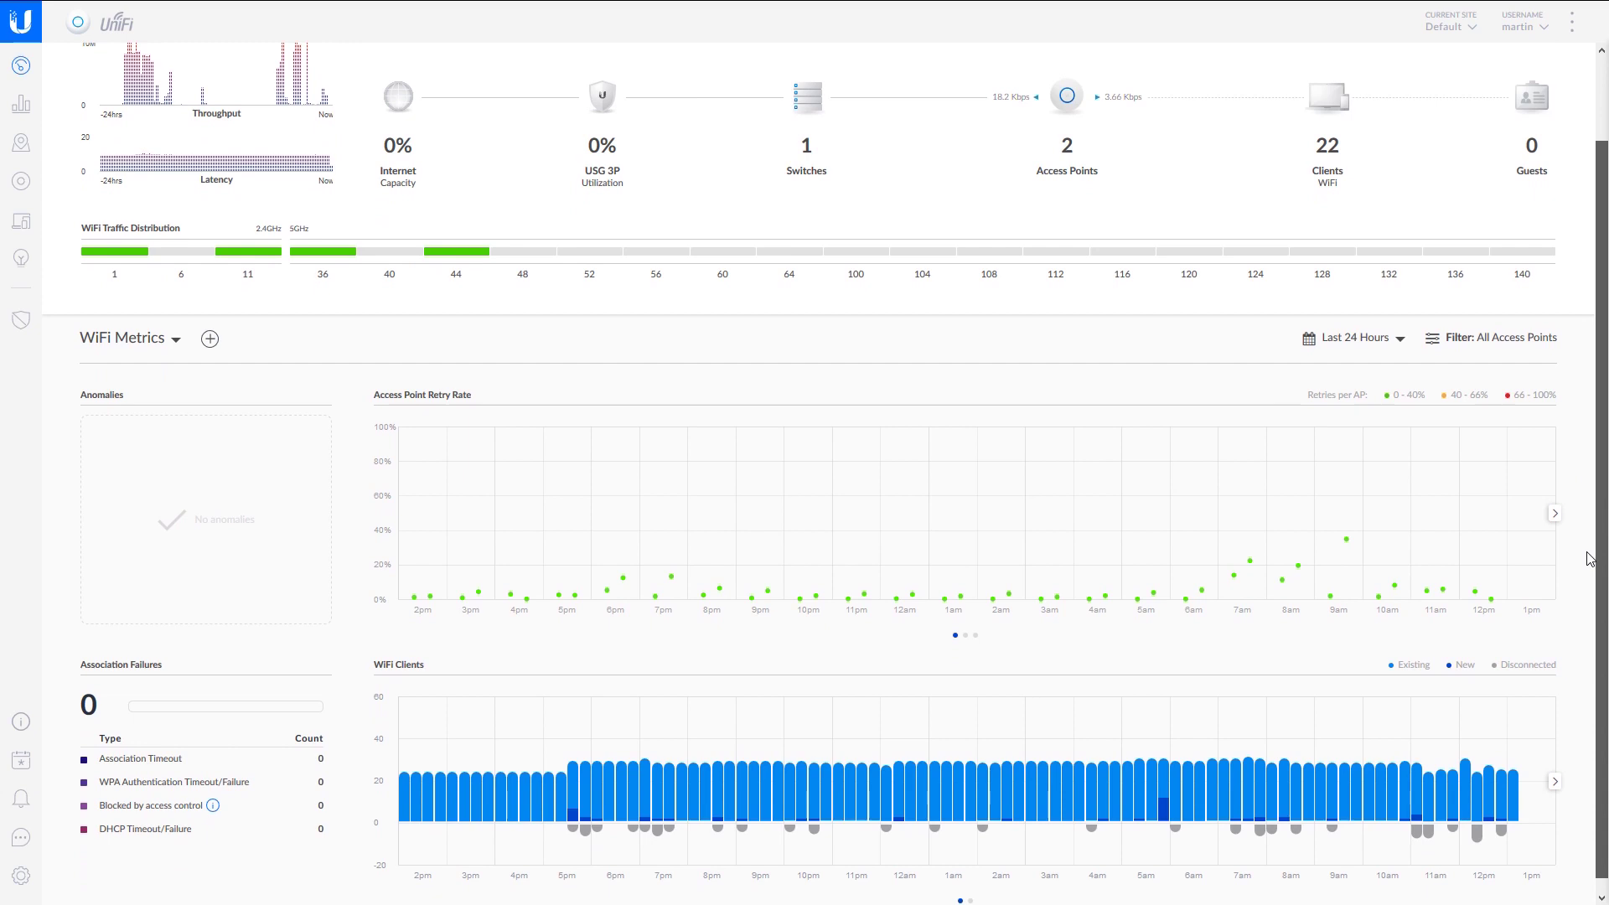
scroll(1590, 559, up, 1)
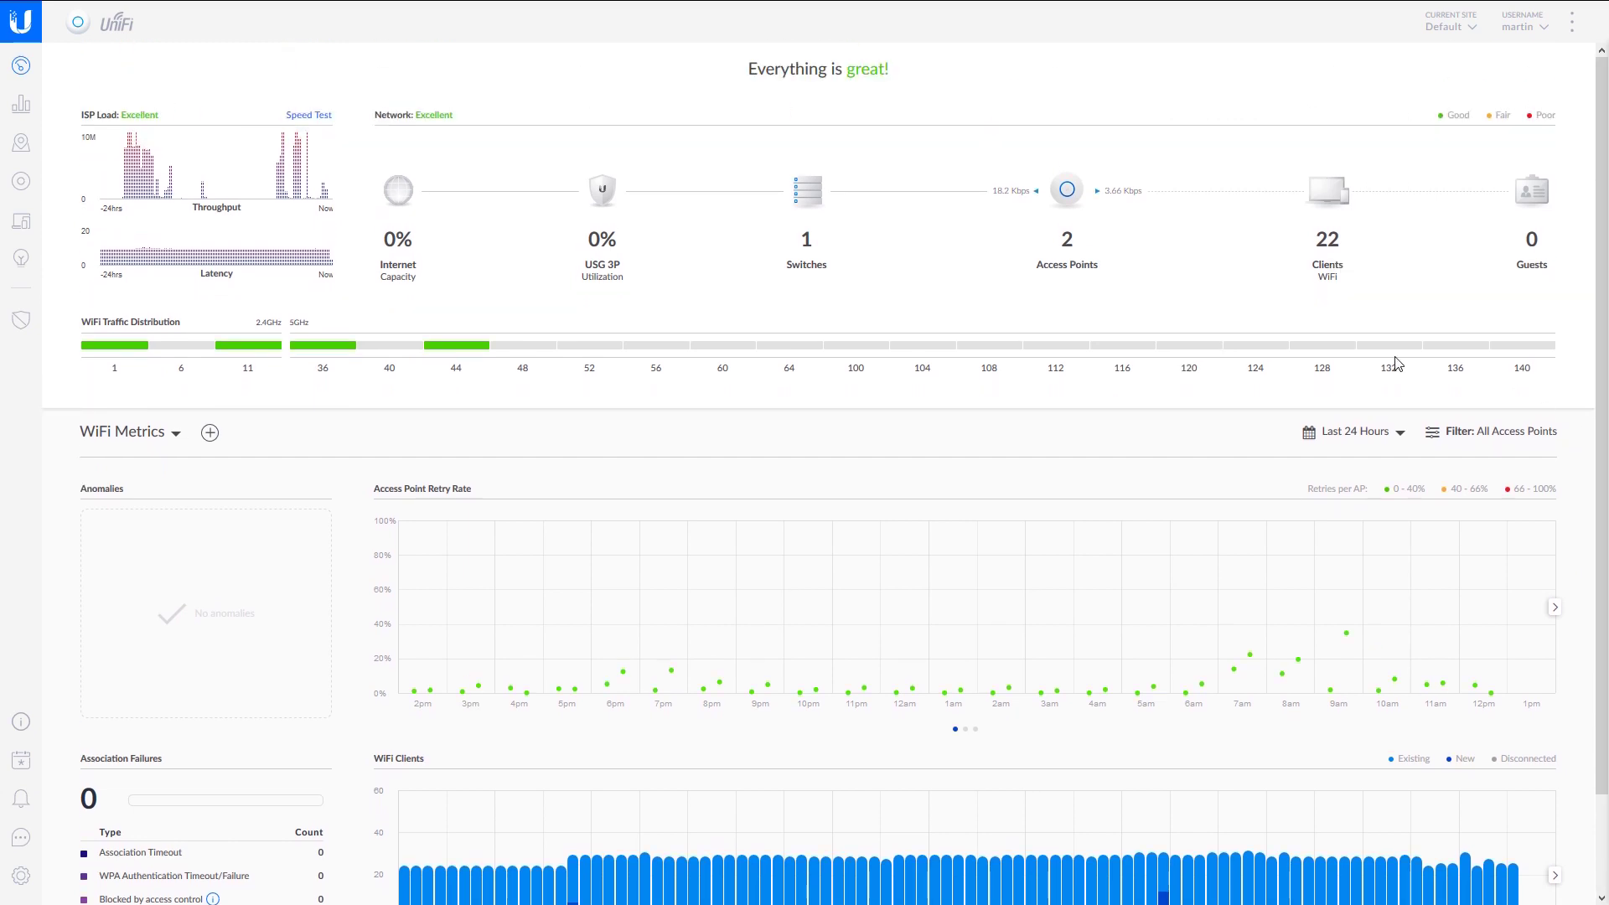